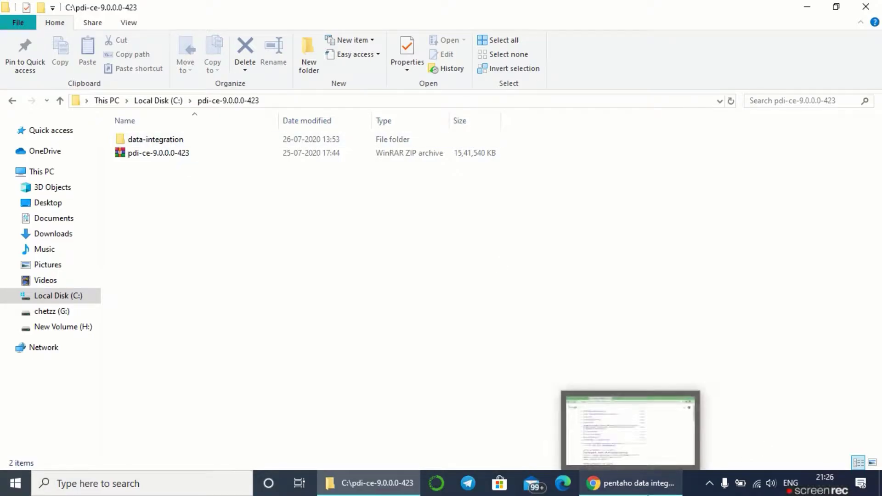
- Search Google for 'pentaho data integration download' and open the SourceForge result in a new tab
left_click(647, 494)
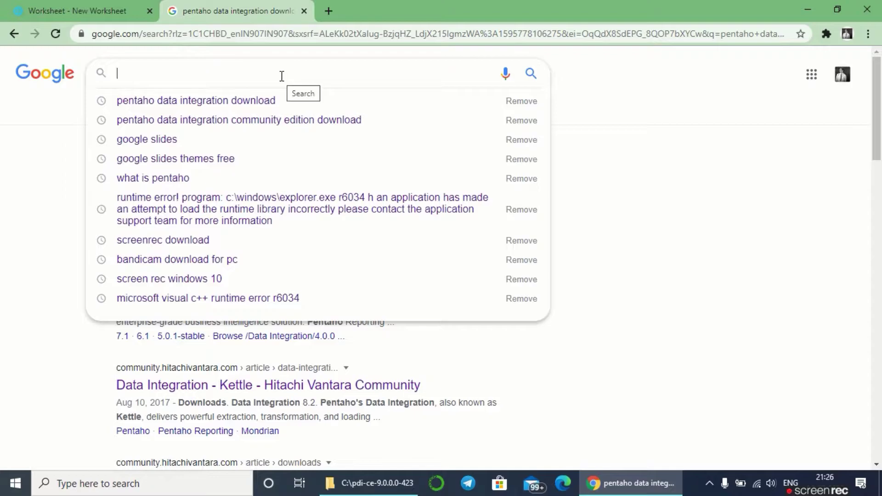
type("pe")
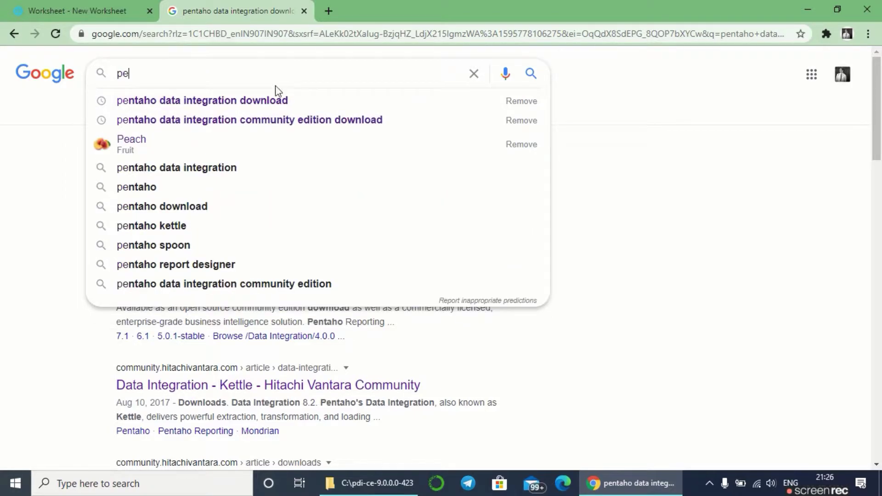
left_click(274, 101)
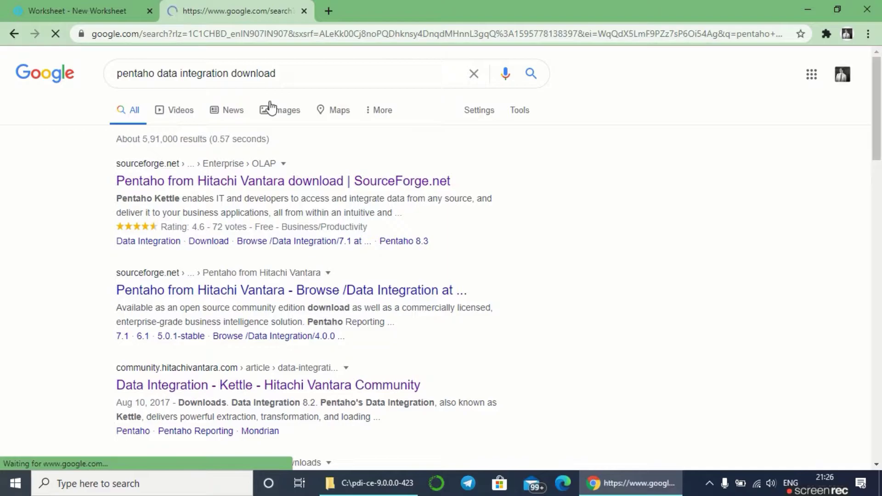
right_click(233, 181)
left_click(257, 190)
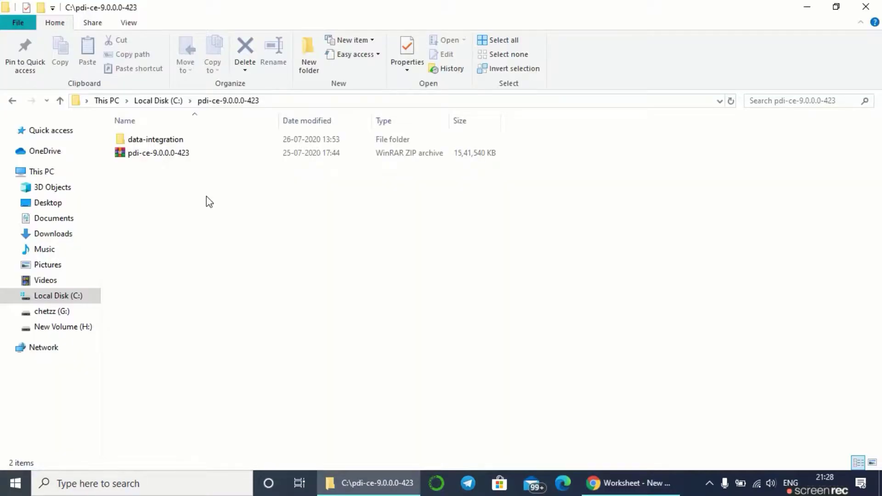
- Open the data-integration folder inside pdi-ce-9.0.0.0-423
left_click(133, 156)
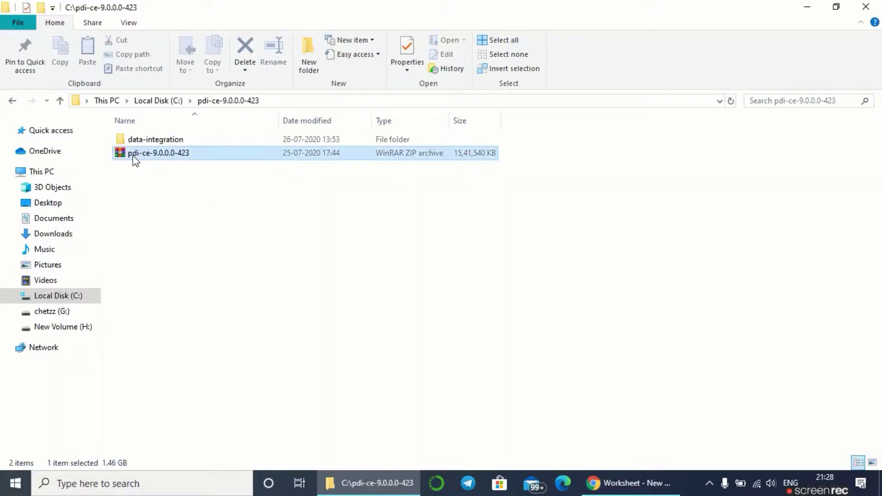
left_click(157, 156)
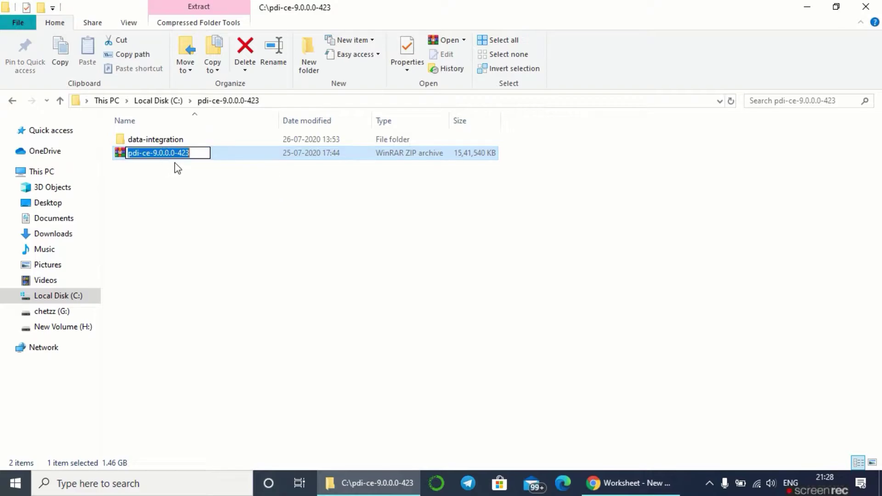
left_click(173, 139)
double_click(173, 139)
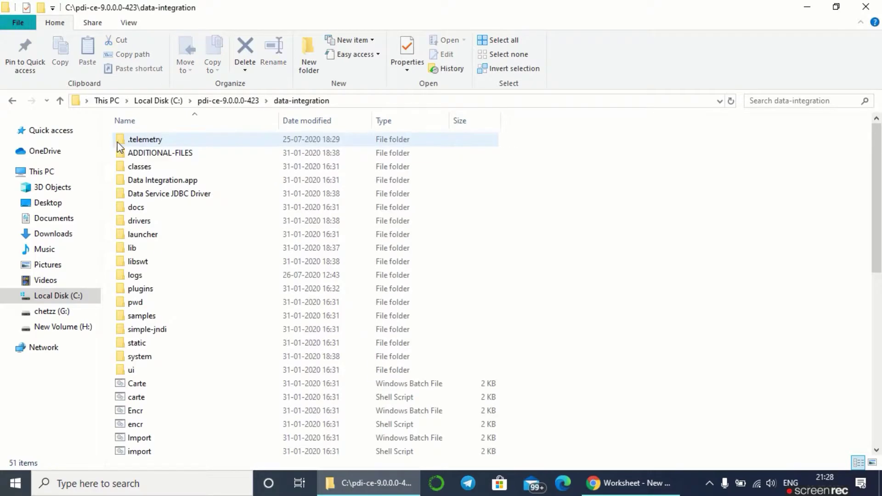
left_click(65, 100)
left_click(181, 144)
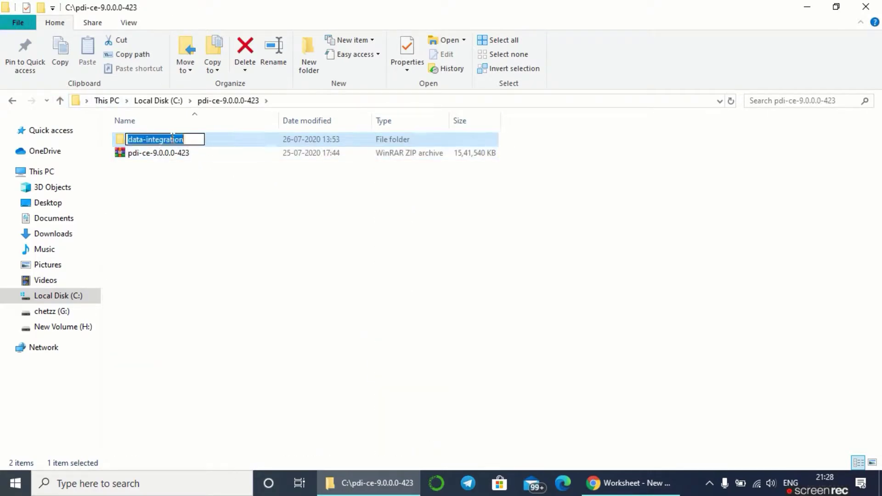
double_click(191, 139)
key("Return")
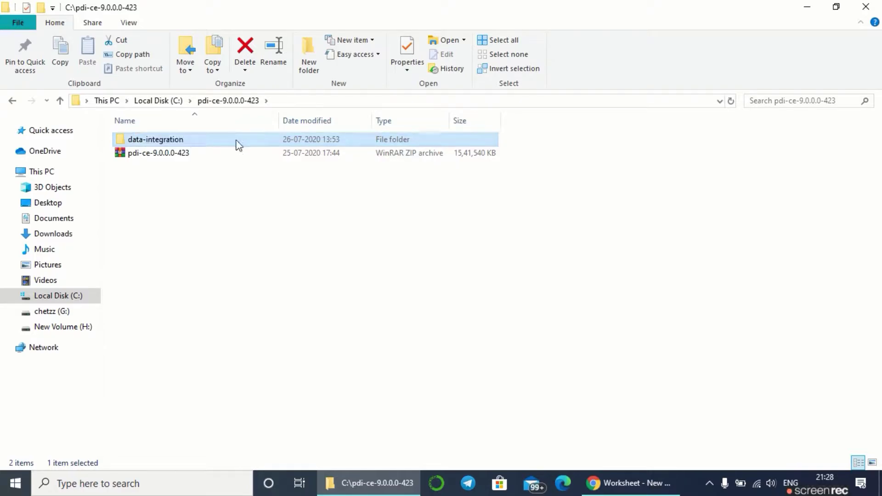
double_click(236, 143)
- Run Spoon.bat to launch Spoon, then show the desktop
scroll(380, 256, "down", 6)
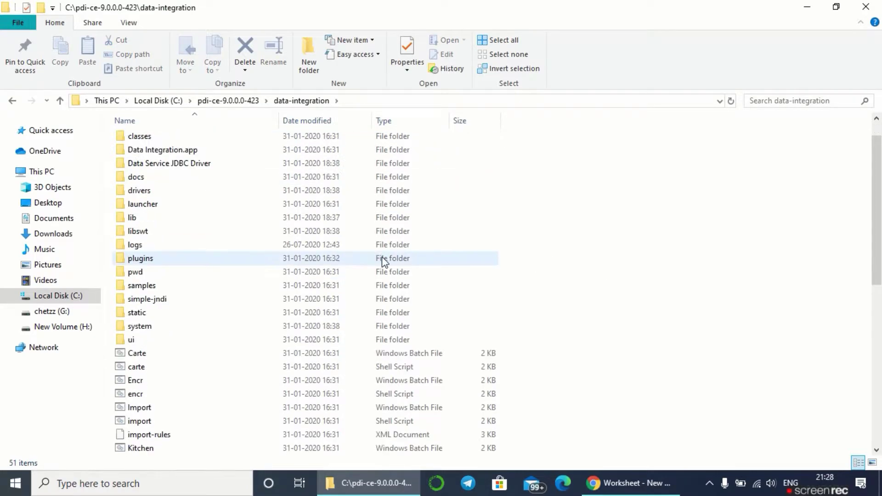
scroll(245, 309, "up", 1)
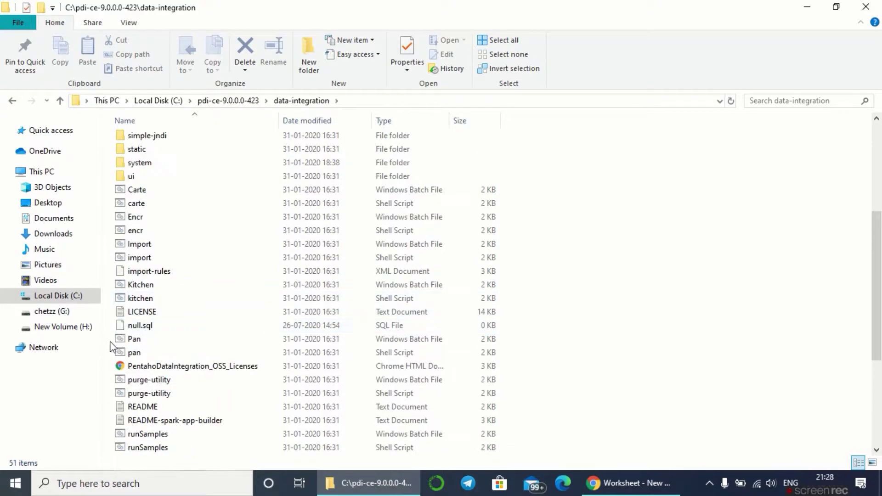
scroll(183, 359, "down", 5)
left_click(147, 343)
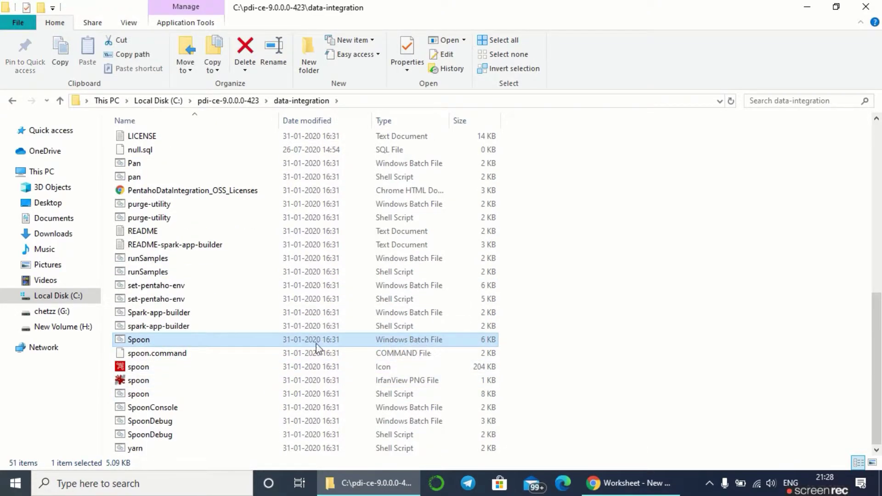
double_click(276, 341)
key("super+d")
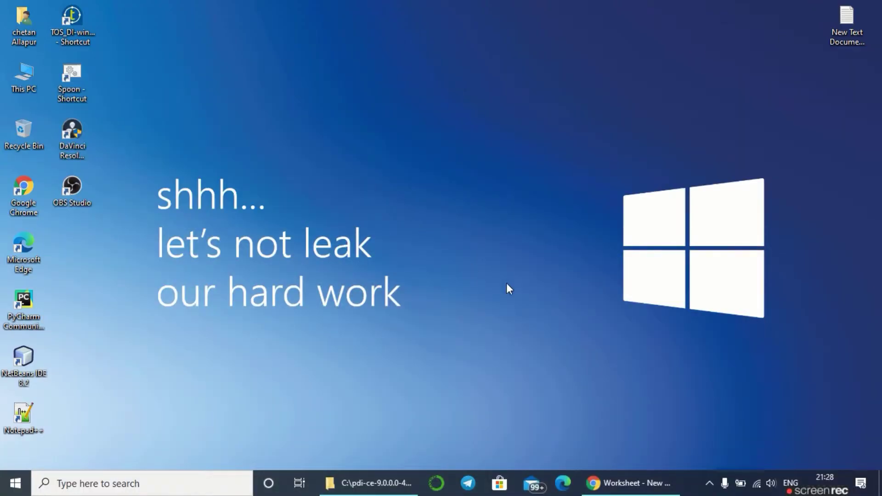
- Bring the loaded Spoon window with its Pentaho Data Integration Welcome page to the front
left_click(627, 483)
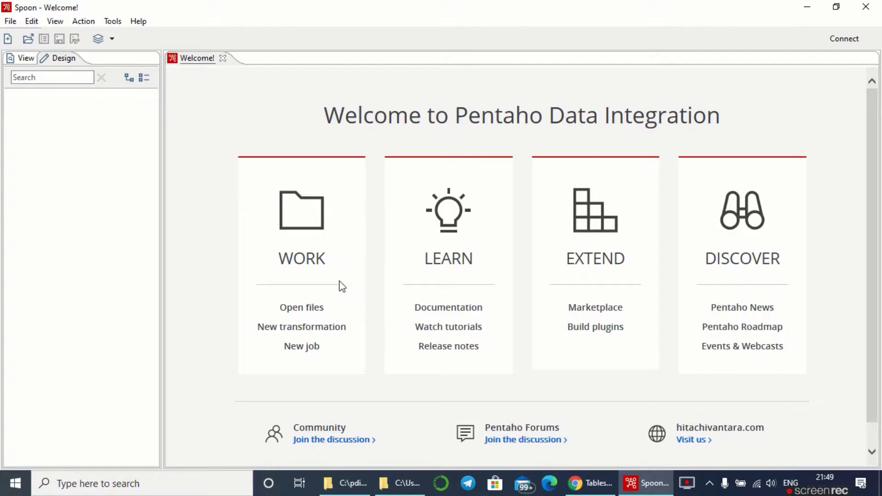
- Maximise Spoon and create a new transformation from the Transformations entry in the View tree
left_click(6, 7)
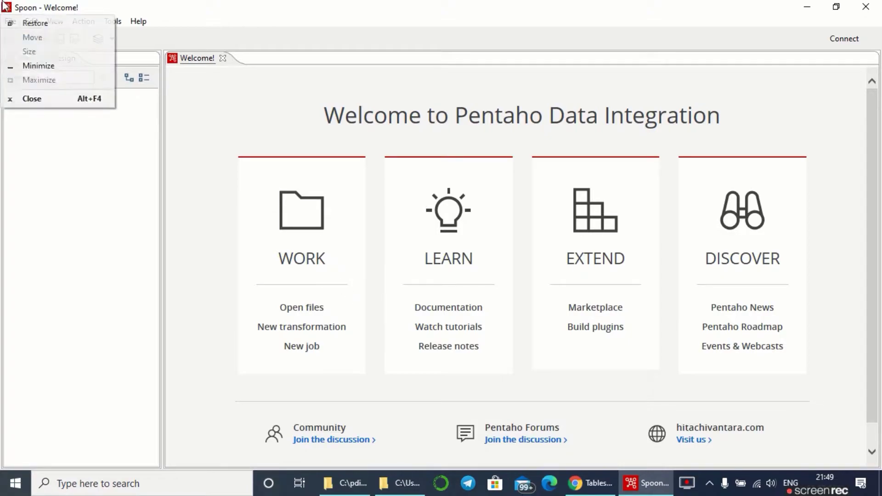
left_click(112, 22)
double_click(305, 15)
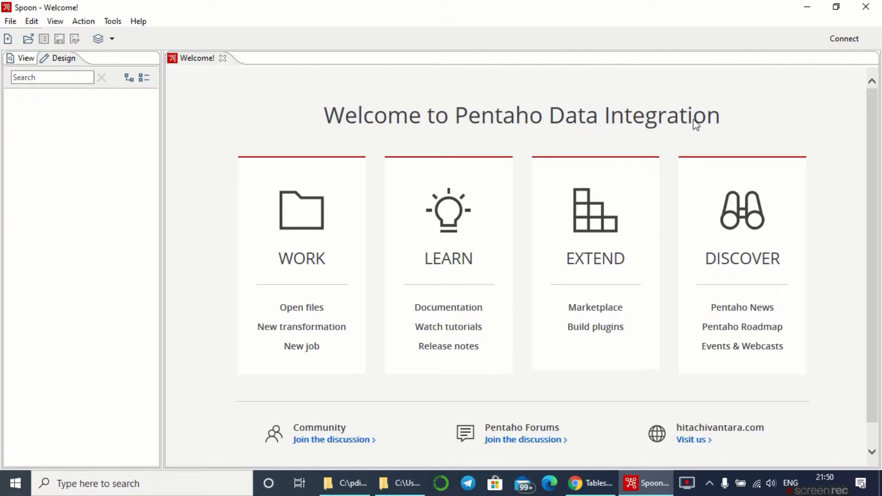
left_click(25, 60)
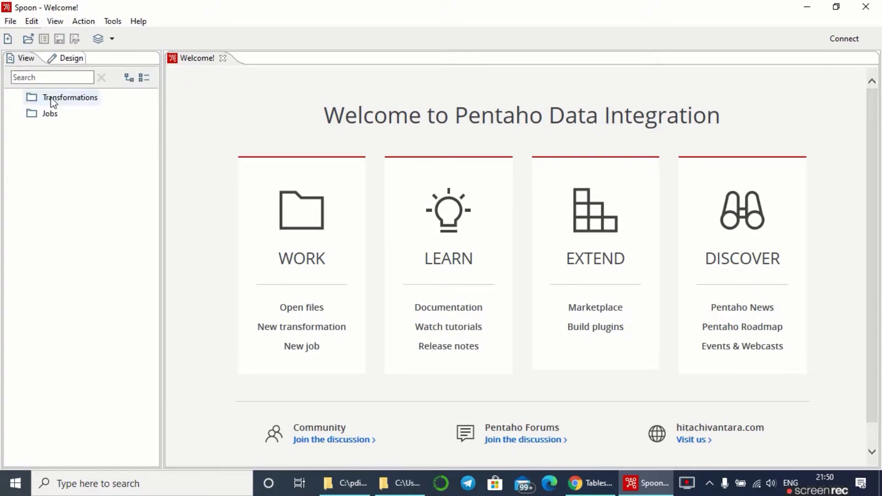
left_click(49, 113)
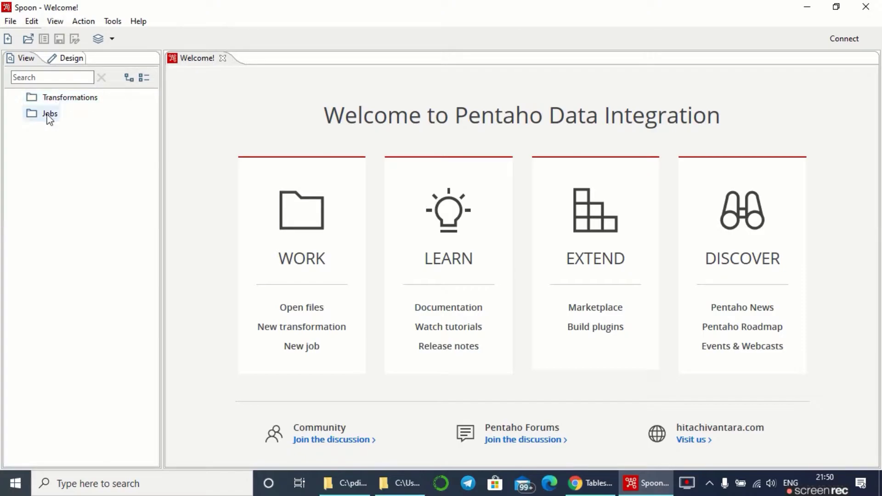
left_click(53, 102)
right_click(53, 101)
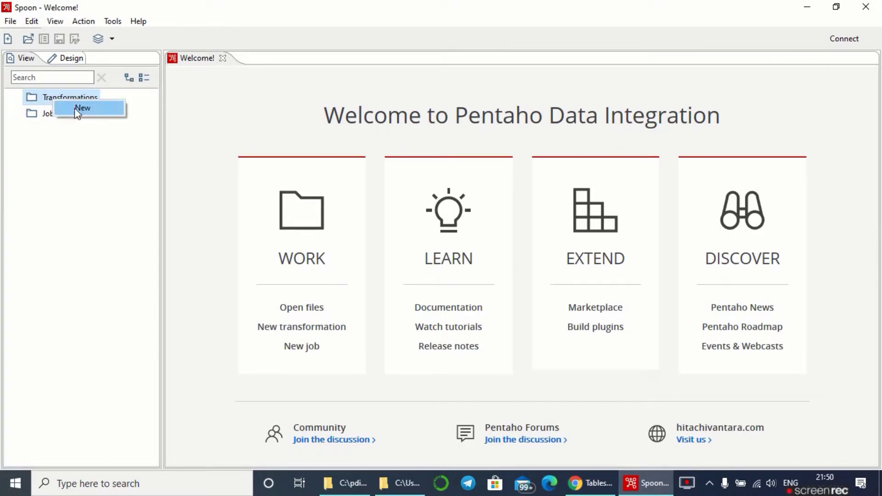
left_click(75, 109)
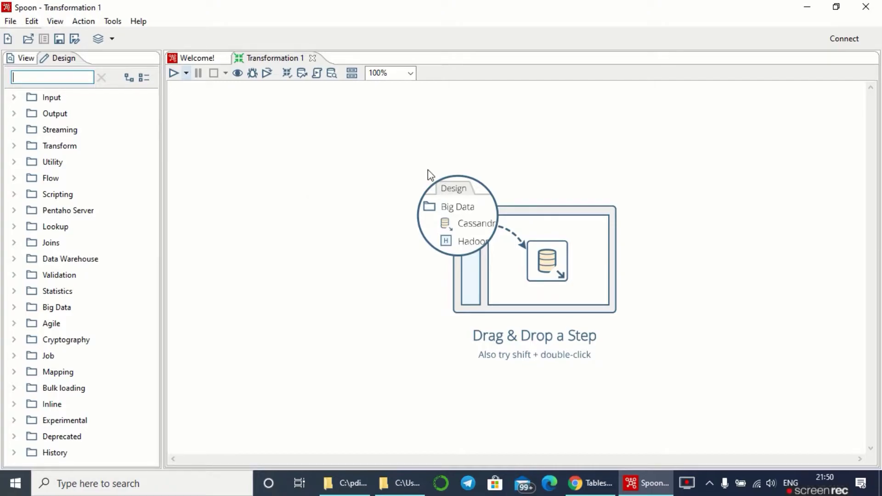
- Place a CSV file input step on Transformation 1's canvas and minimise Spoon
left_click(13, 98)
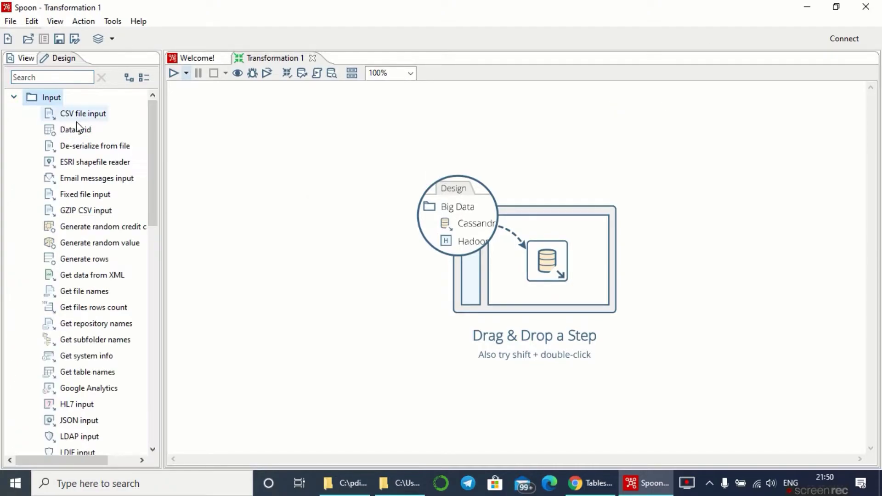
left_click_drag(79, 118, 300, 207)
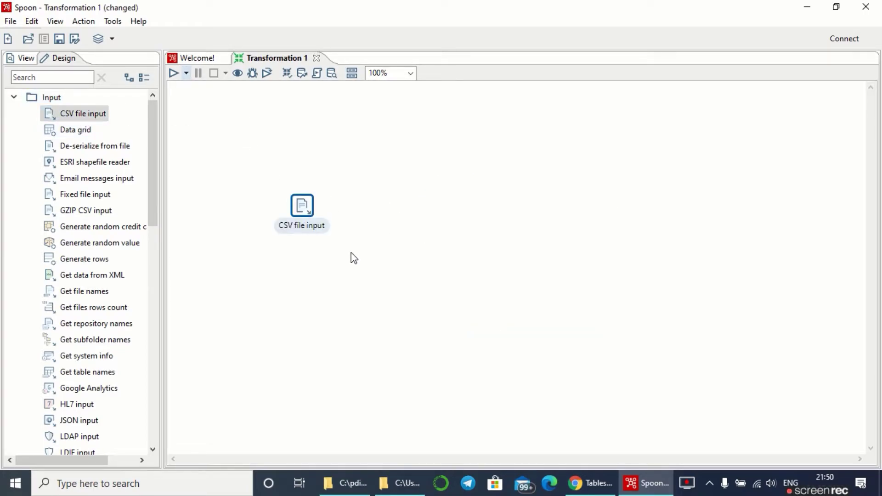
left_click(804, 7)
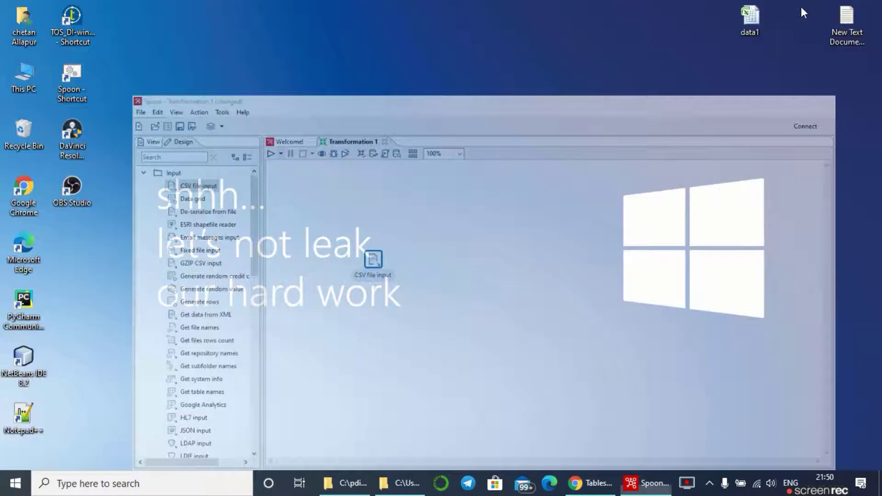
double_click(766, 24)
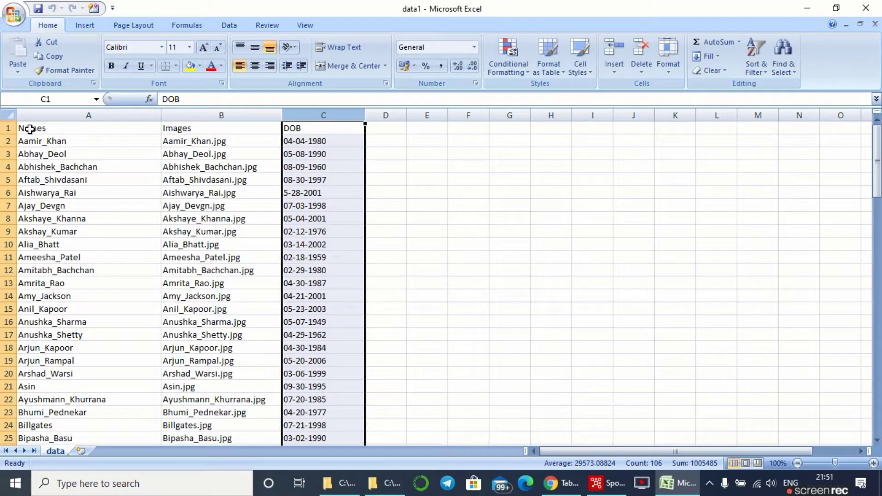
left_click(41, 128)
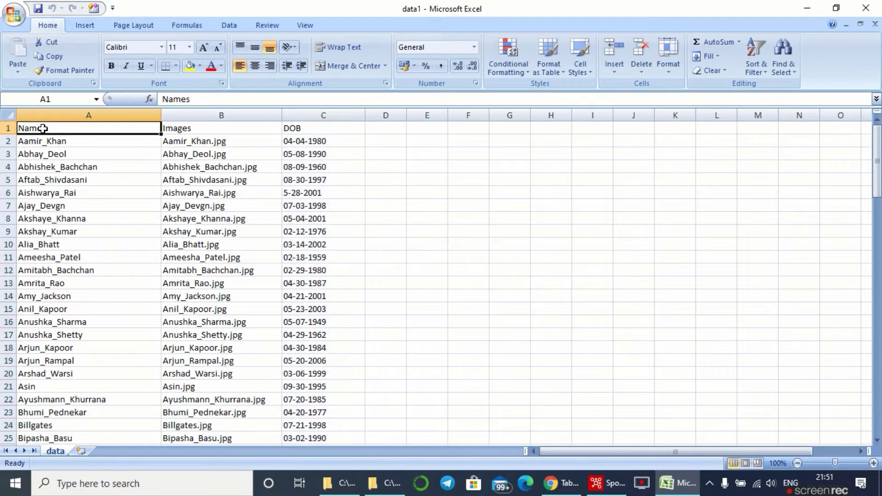
left_click(171, 128)
left_click(291, 128)
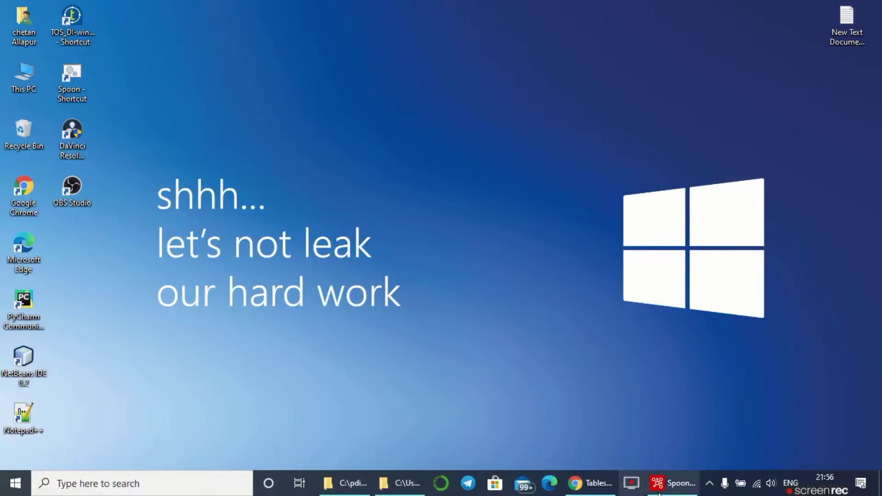
- Set the CSV file input step's source file to G:\data1.csv
key("alt+Tab")
mouse_move(305, 205)
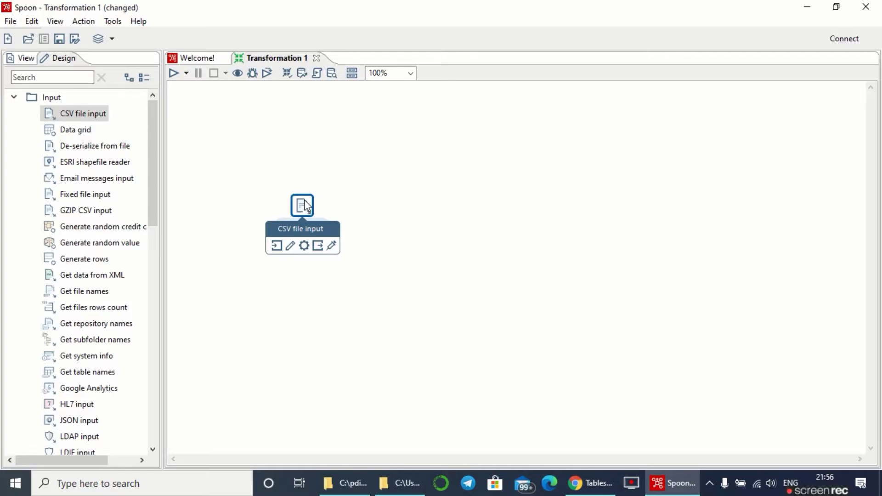
double_click(305, 205)
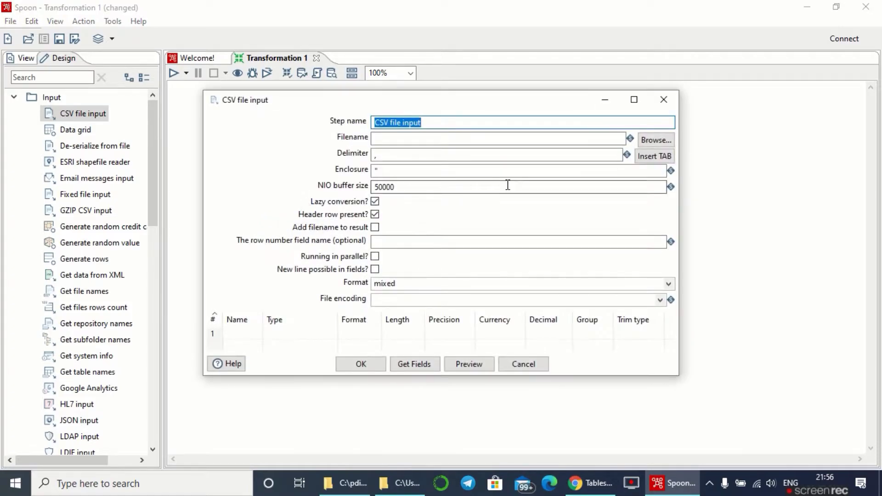
left_click(657, 142)
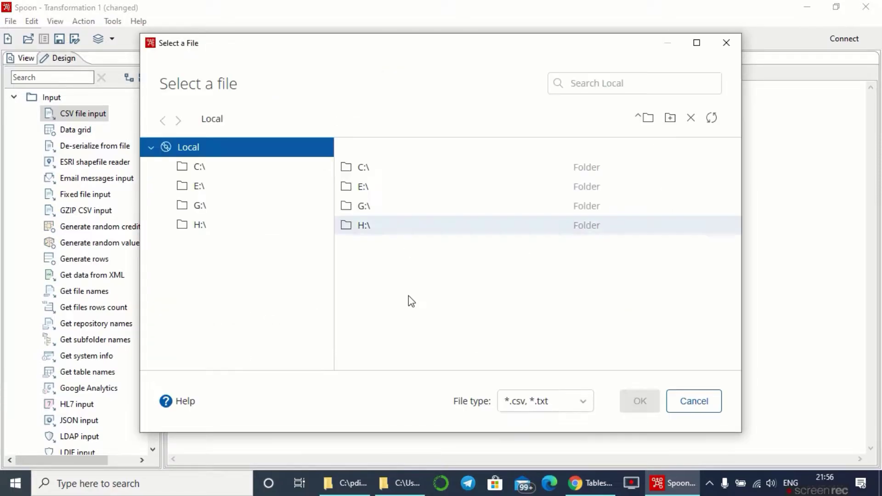
double_click(381, 207)
scroll(416, 289, "down", 5)
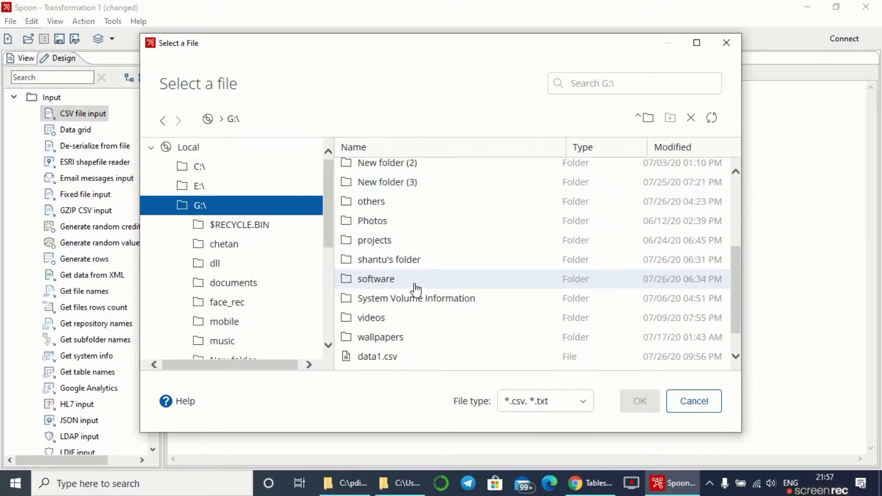
left_click(422, 326)
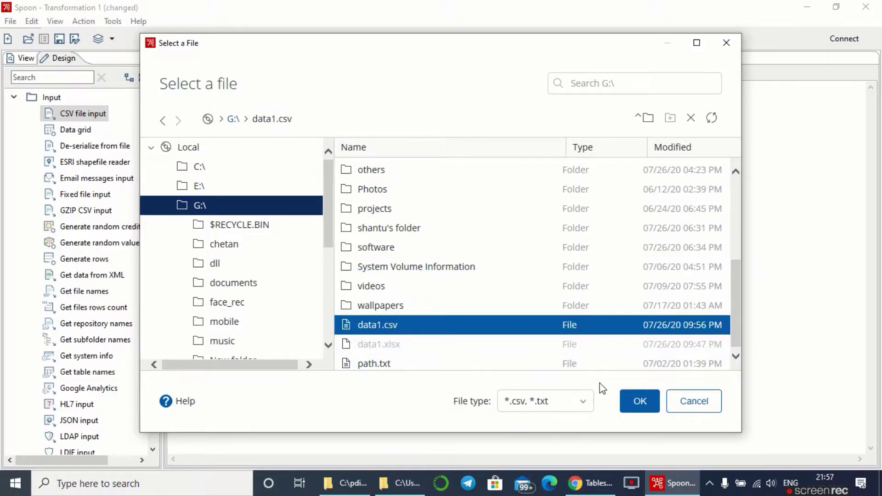
left_click(640, 401)
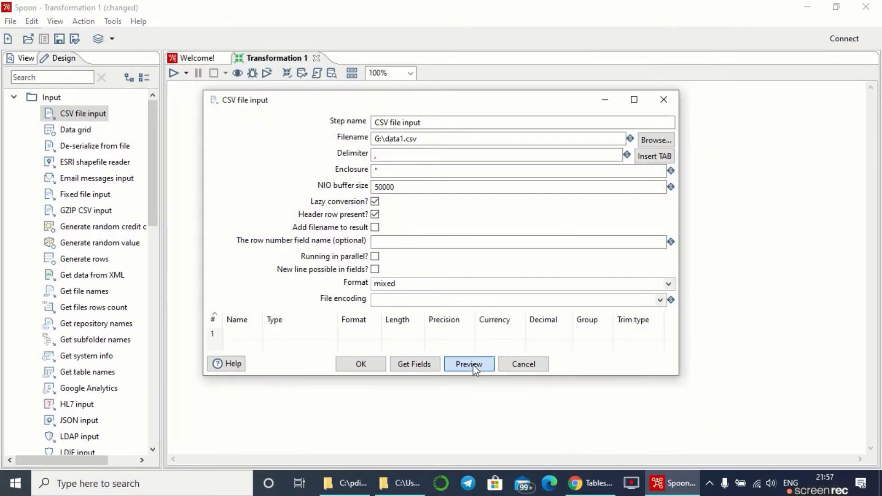
- Preview the 105 rows of Names, Images and DOB, then close the preview
left_click(473, 365)
left_click(461, 289)
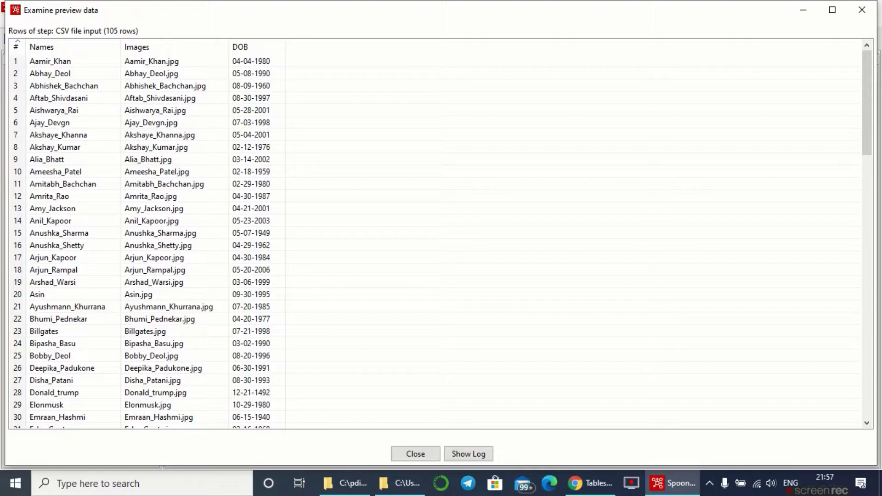
left_click(862, 10)
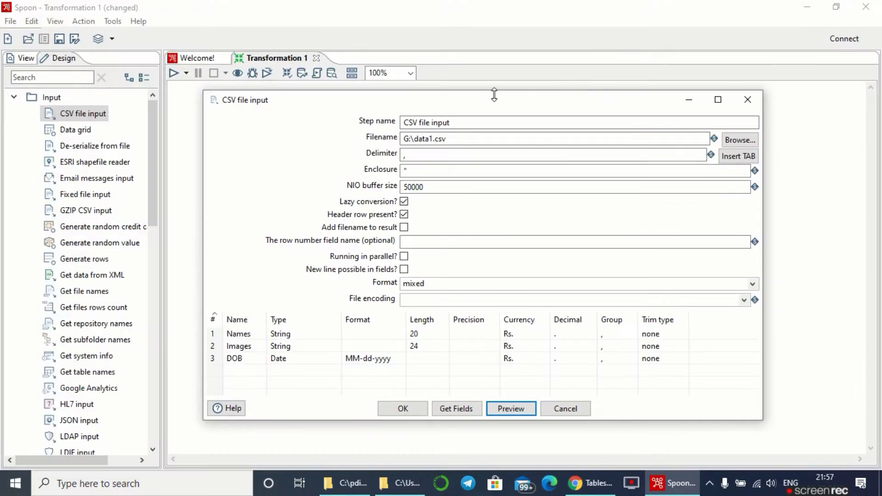
left_click(403, 408)
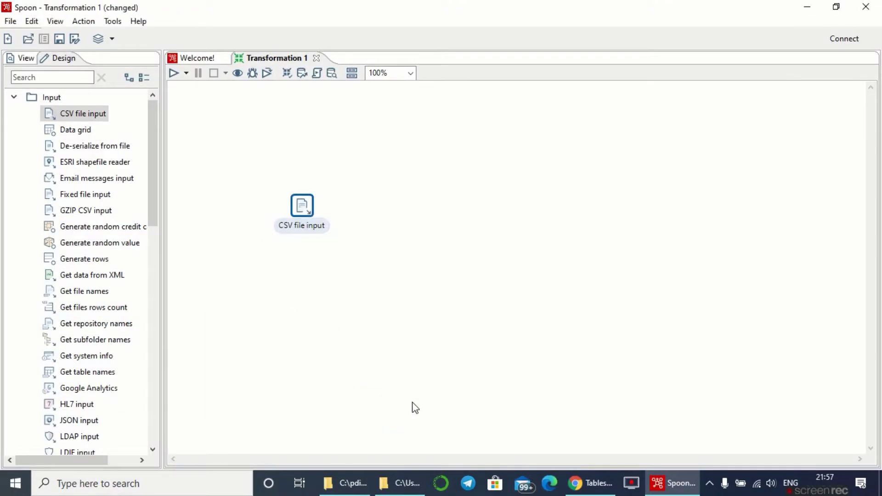
left_click(255, 259)
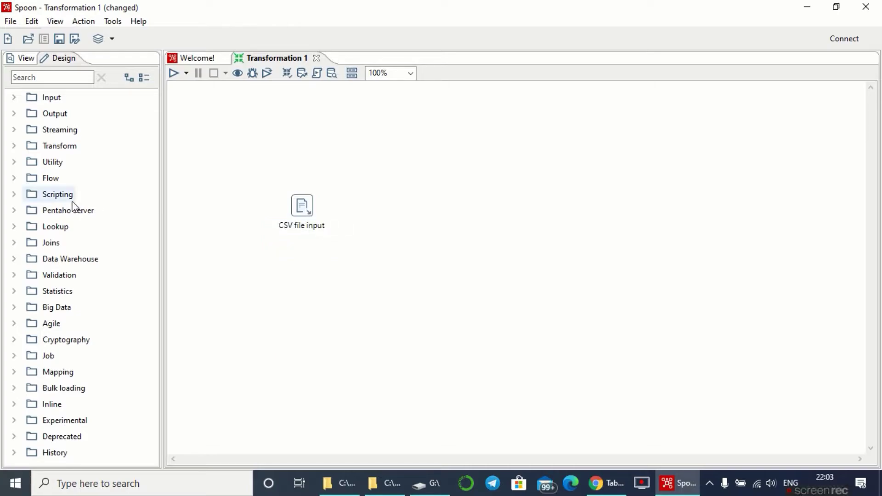
- Find the Formula step with 'formul' and place two Formula steps in line on the canvas
left_click(46, 77)
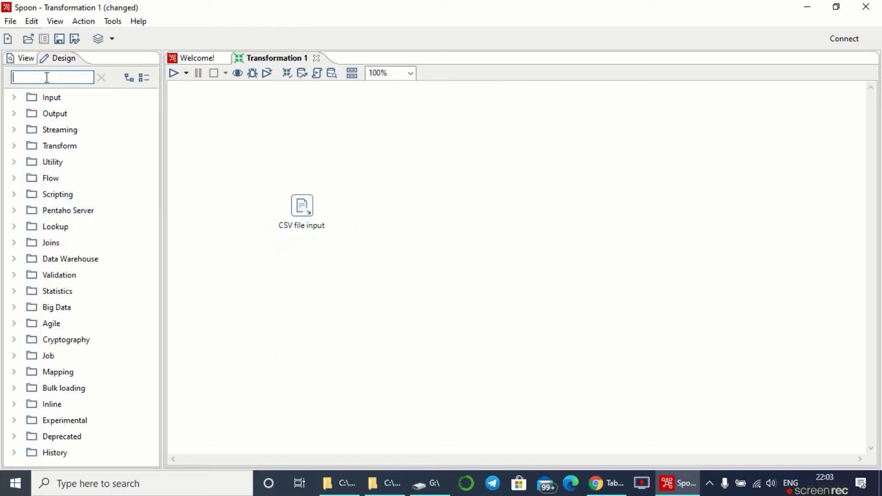
type("fo")
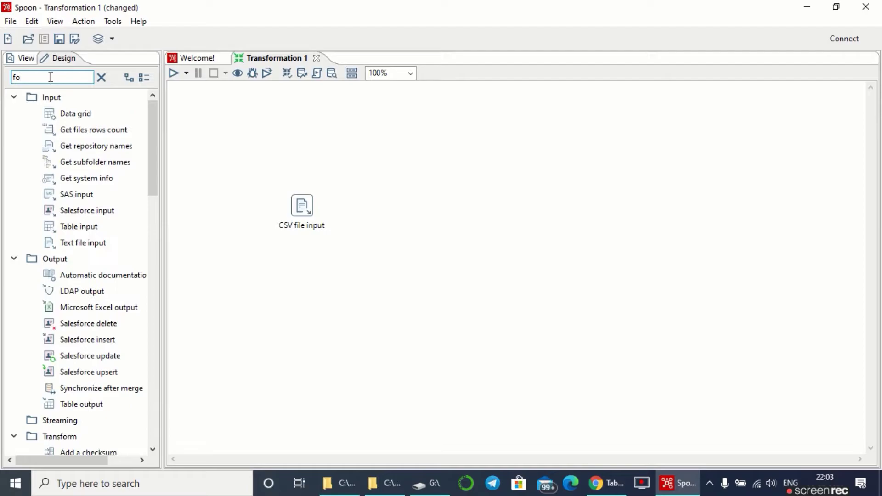
type("rm")
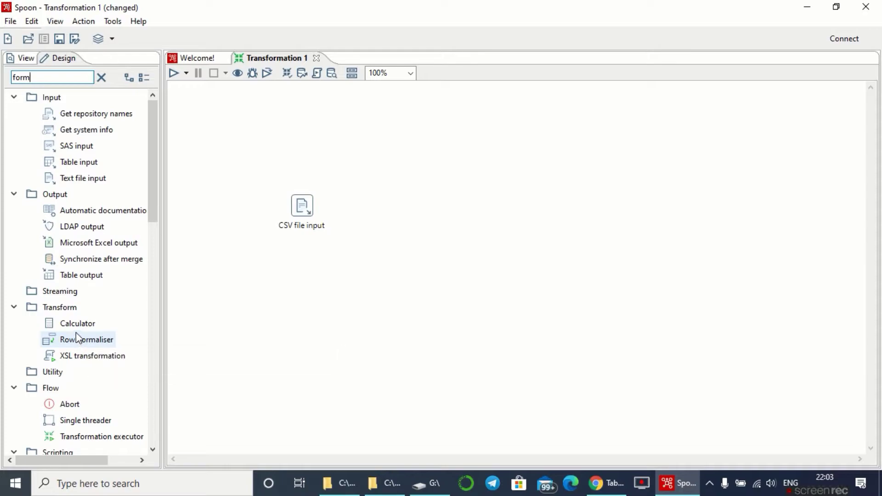
type("ul")
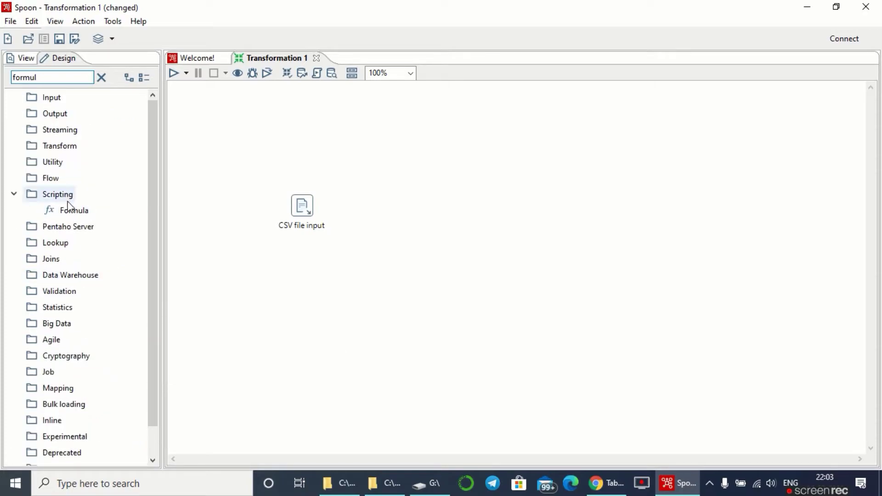
left_click_drag(71, 209, 373, 214)
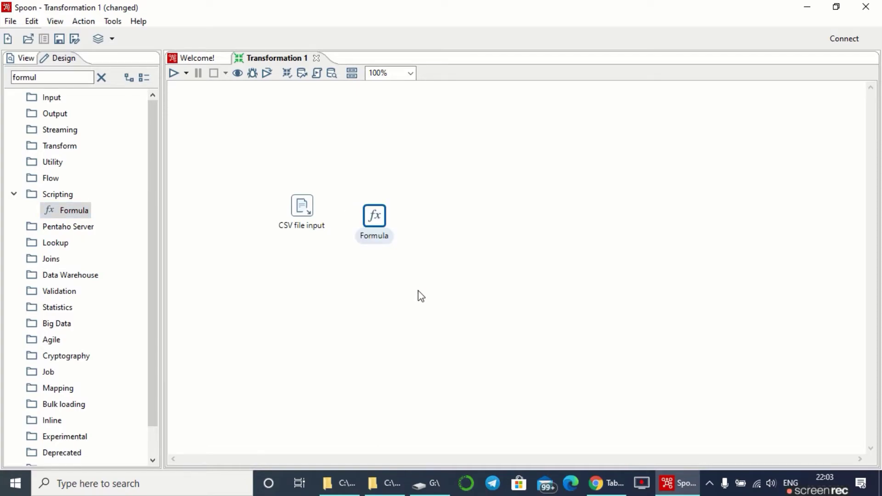
left_click_drag(72, 210, 435, 205)
left_click_drag(376, 225, 377, 214)
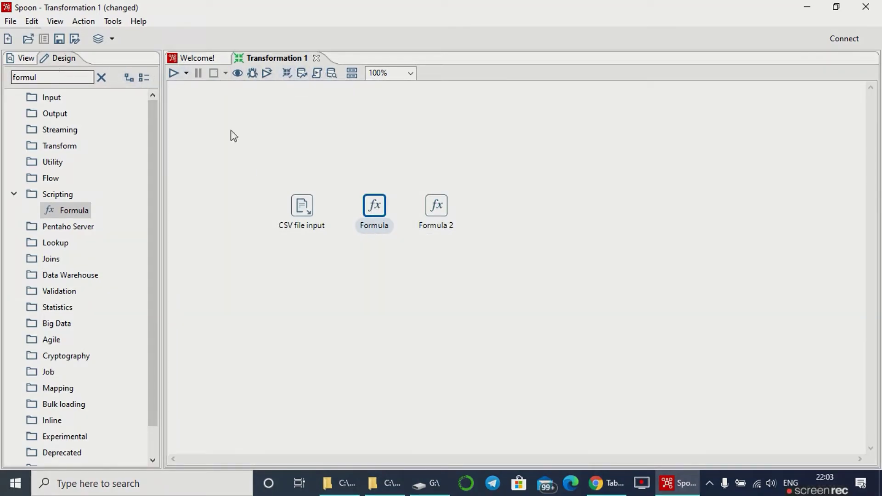
- Draw hops from CSV file input to Formula (main output) and from Formula to Formula 2
left_click(304, 208)
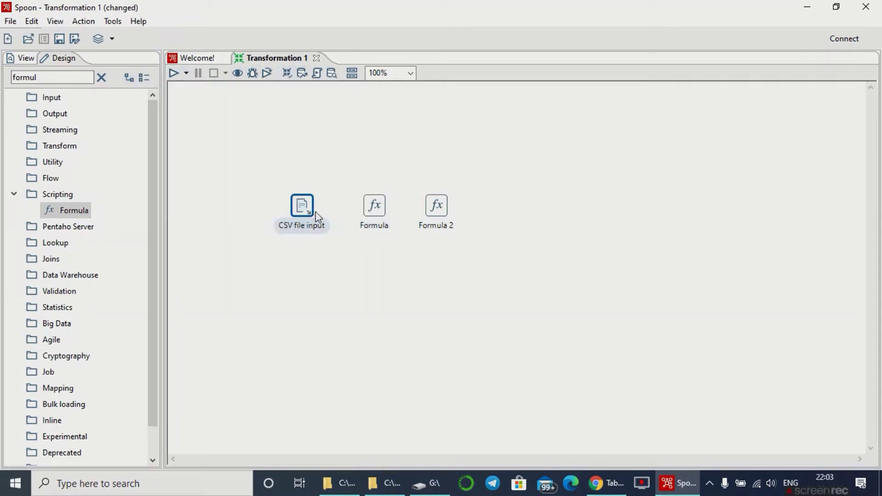
left_click_drag(318, 216, 379, 207)
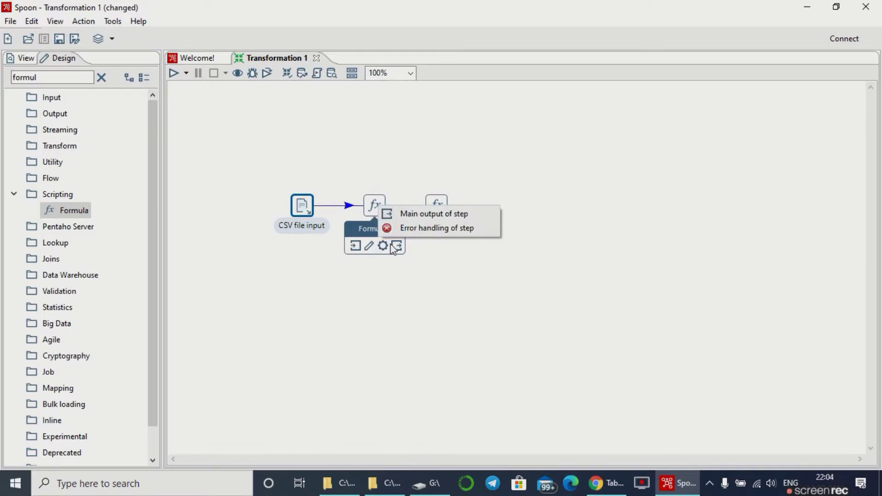
left_click(396, 214)
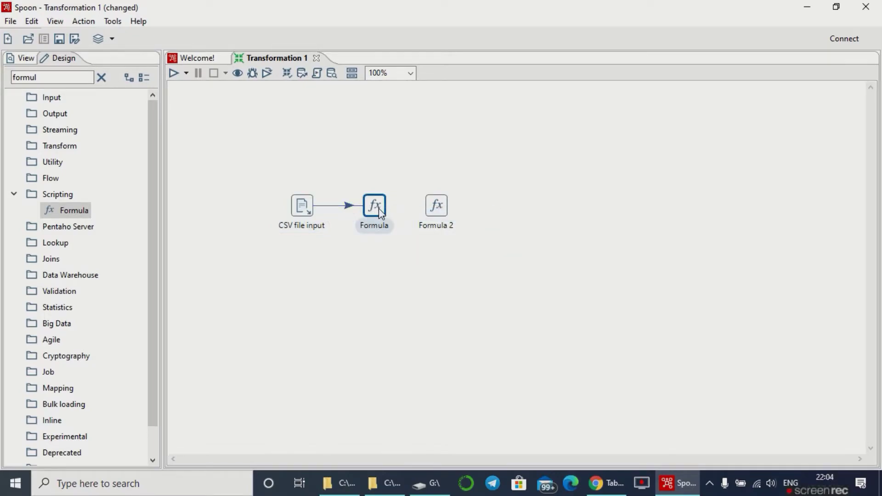
mouse_move(376, 209)
left_click_drag(396, 245, 436, 207)
mouse_move(448, 214)
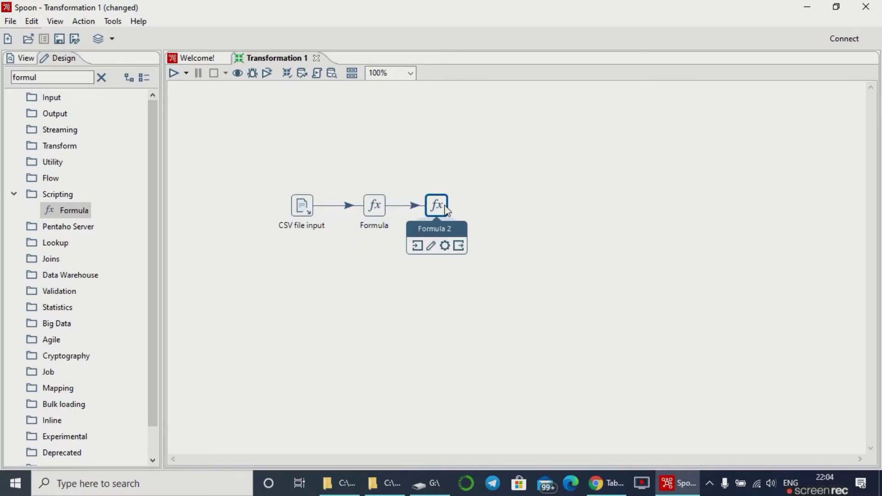
mouse_move(375, 208)
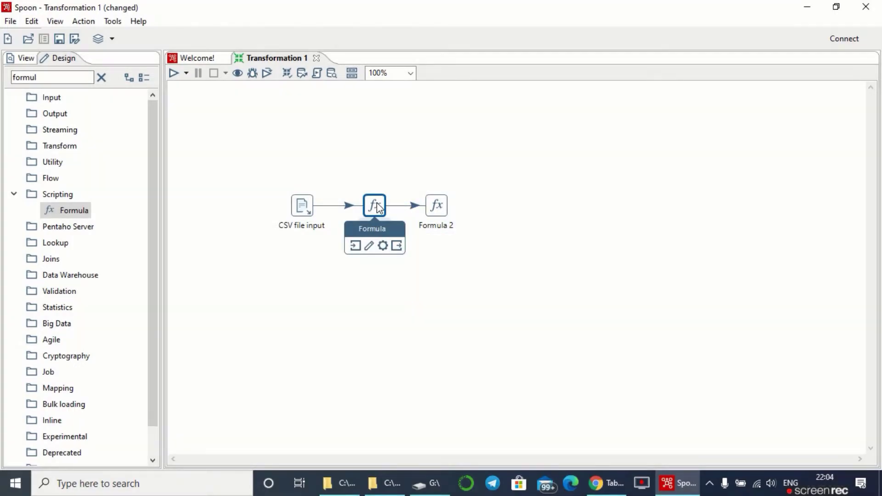
- In the Formula step, add a field named Age with formula YEAR(today())-YEAR([DOB])
double_click(376, 202)
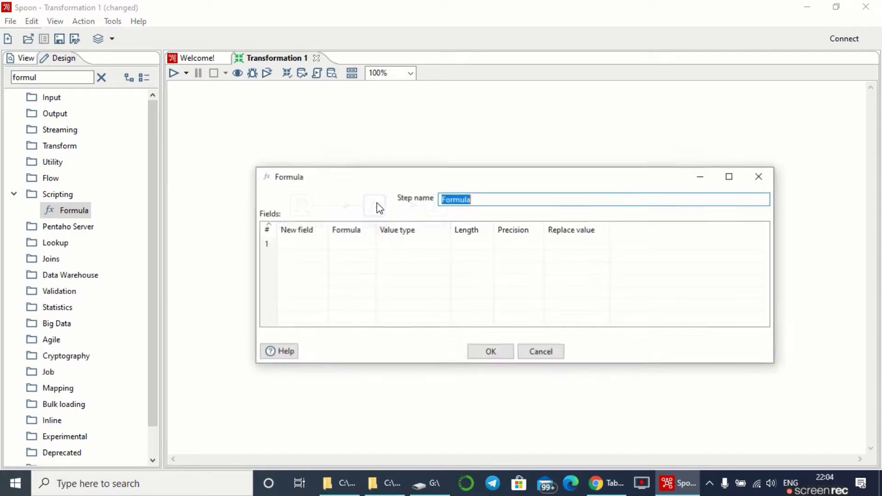
left_click(308, 252)
left_click(308, 244)
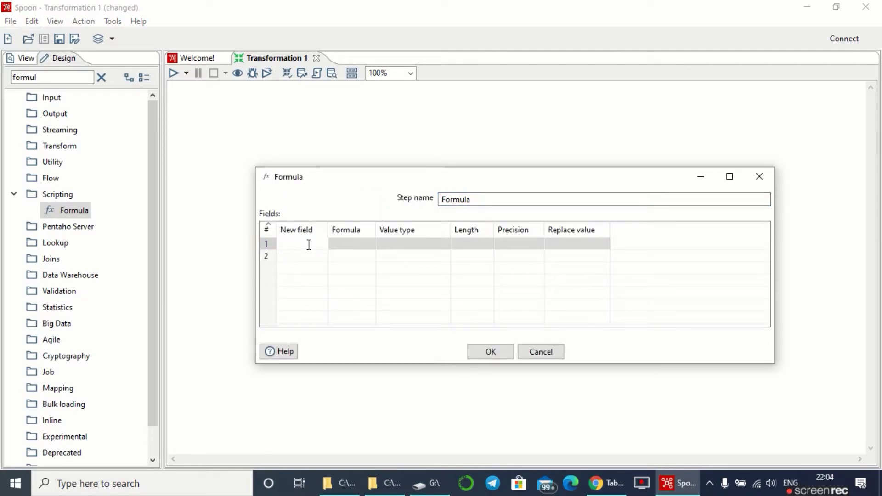
type("Age")
left_click(352, 245)
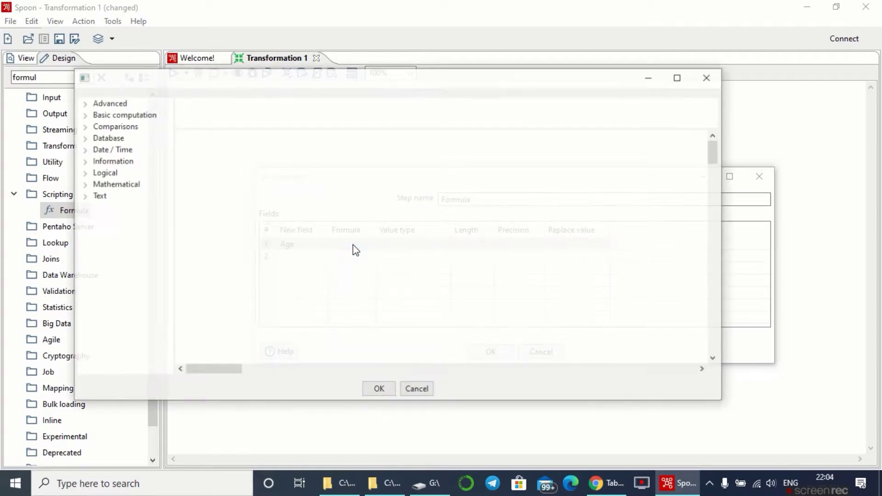
left_click(290, 105)
type("YEAR(today())-YEAR([DOB])")
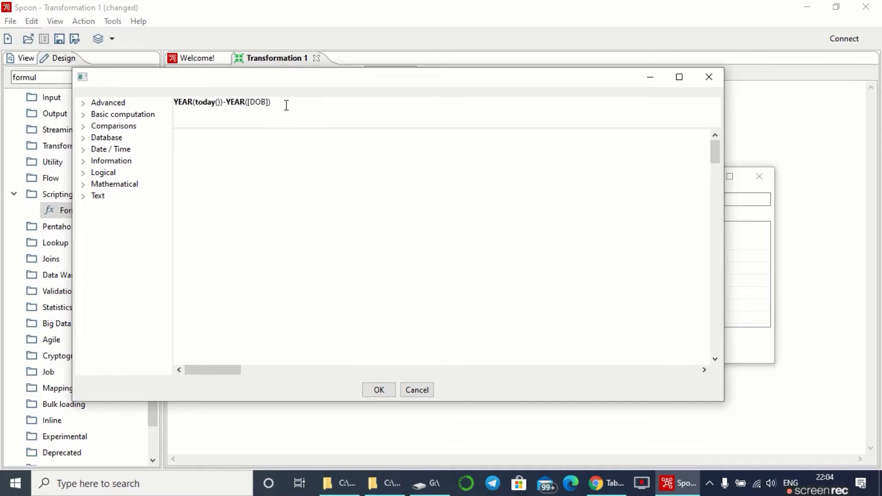
left_click_drag(285, 104, 170, 104)
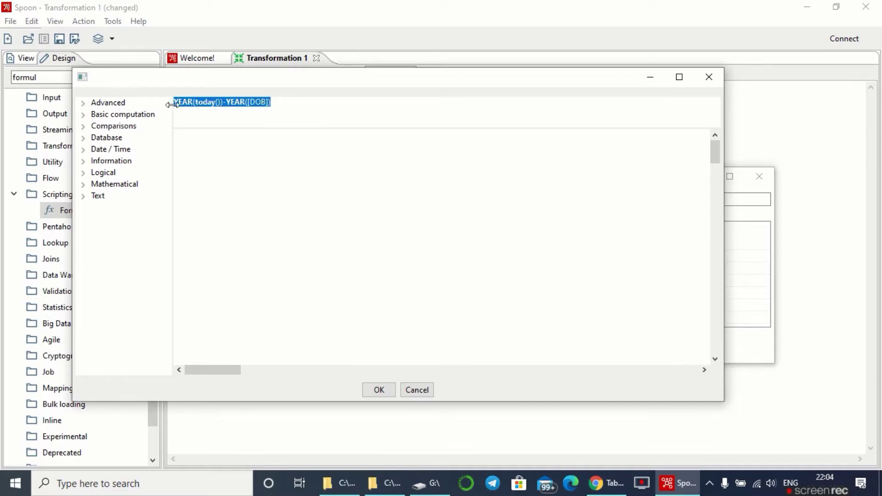
left_click(217, 111)
key("Return")
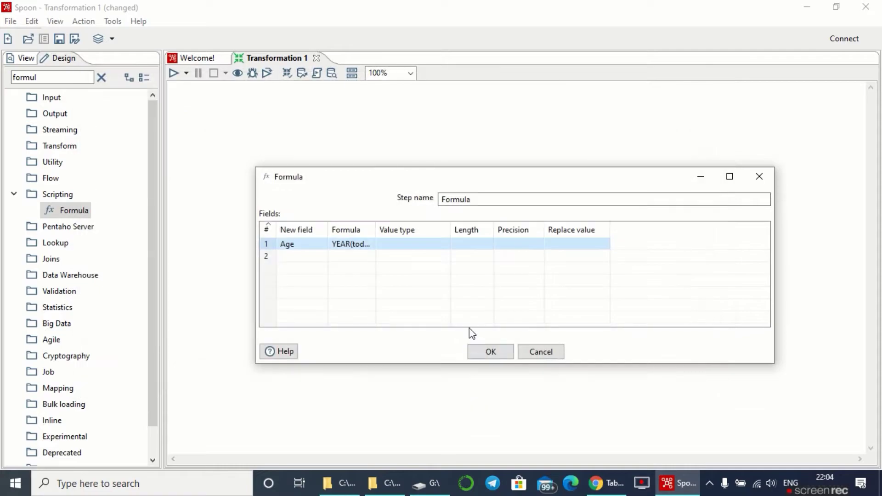
left_click(482, 355)
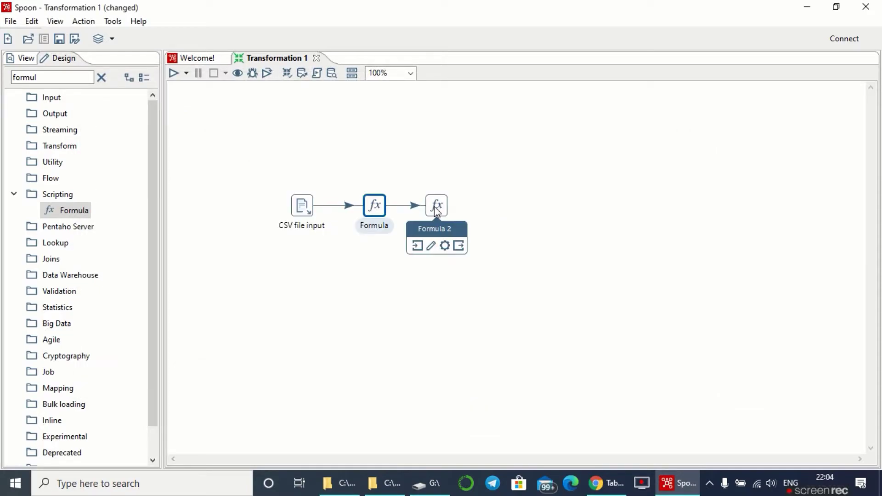
- In Formula 2, add an Age group field using a nested IF: child, teen, adult, senior
double_click(434, 205)
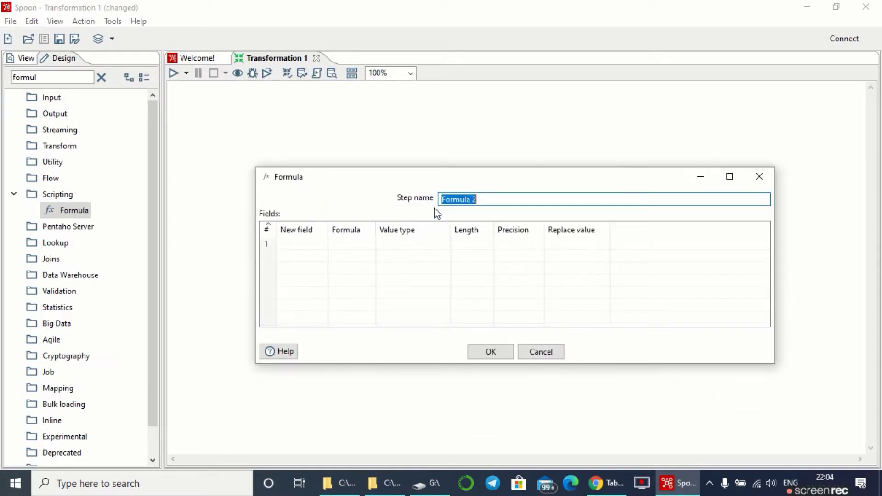
left_click(295, 246)
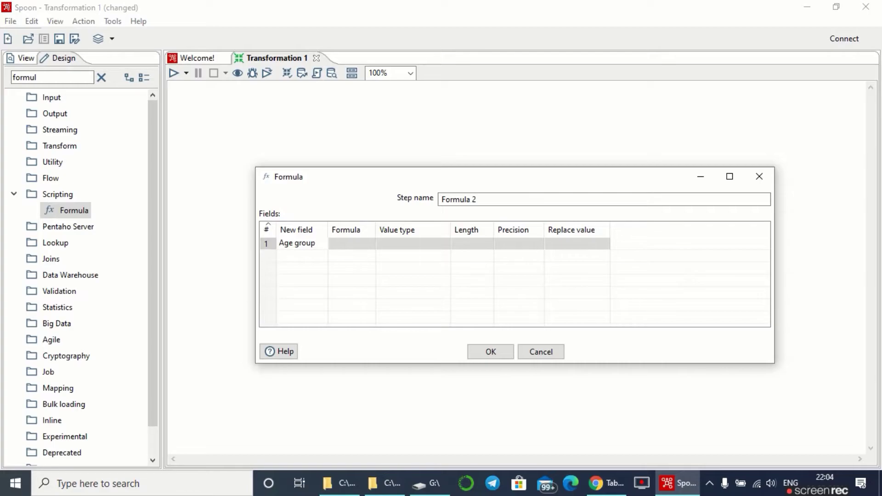
left_click(349, 244)
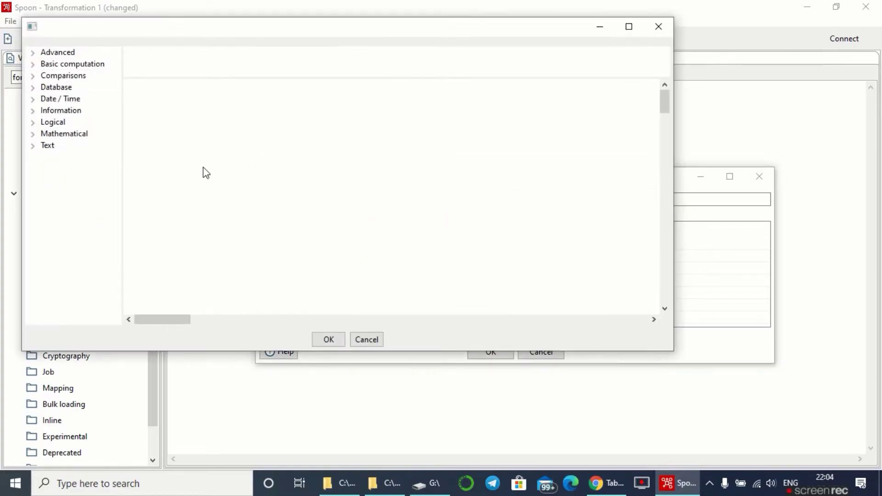
type("IF( [Age] <=10 ; \"child\" ; IF ( [Age]<=19; \"teen\" ; IF ( [Age]<=59 ; \"adult\" ; IF ( [Age]>=60 ; \"senior\"))))")
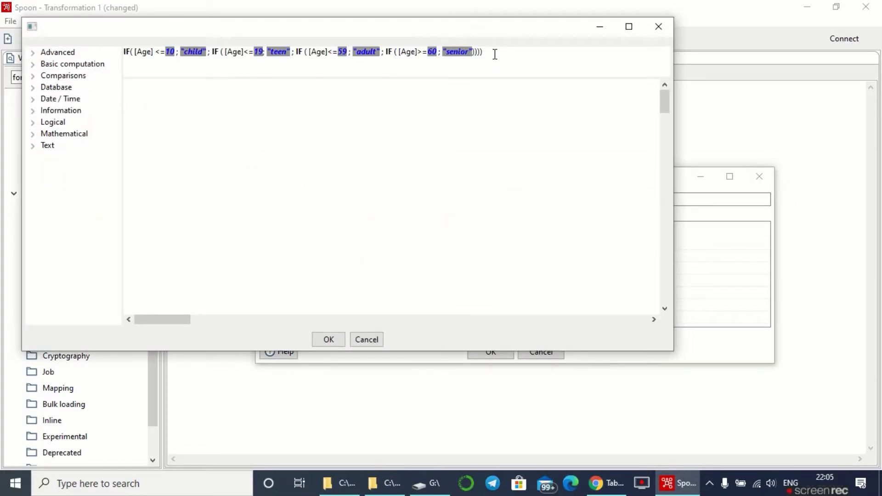
left_click_drag(491, 51, 124, 51)
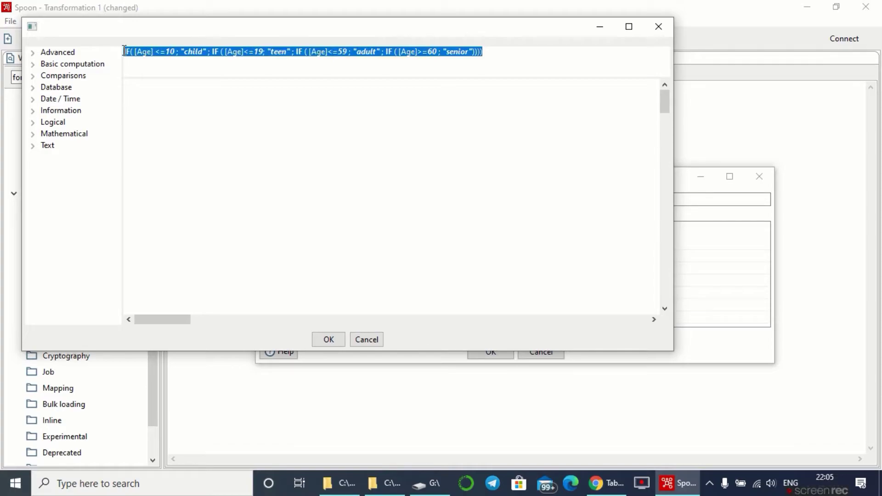
left_click(198, 66)
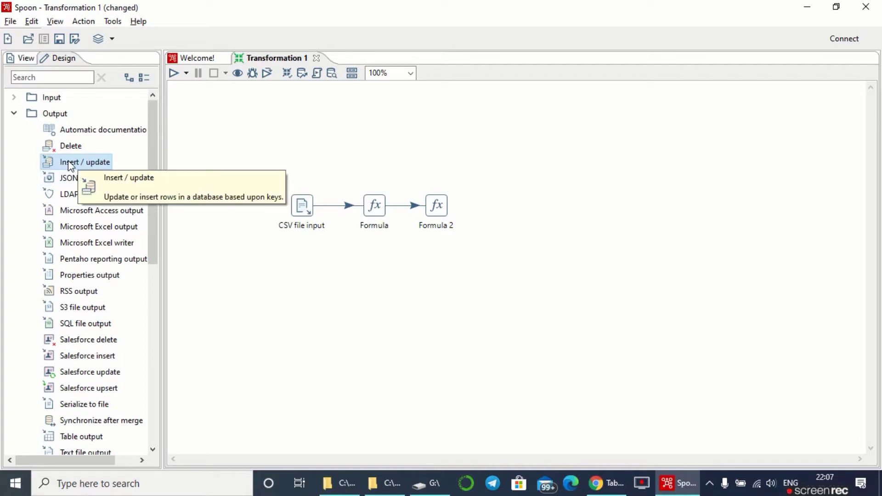
- Place an Insert / update step right of Formula 2 and connect Formula 2 to it
left_click_drag(70, 166, 511, 208)
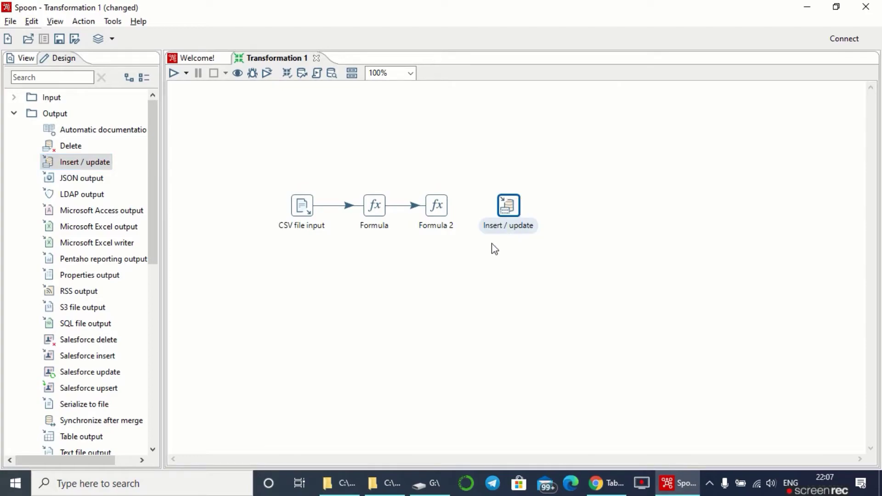
mouse_move(439, 209)
left_click_drag(459, 246, 506, 203)
left_click_drag(272, 170, 551, 270)
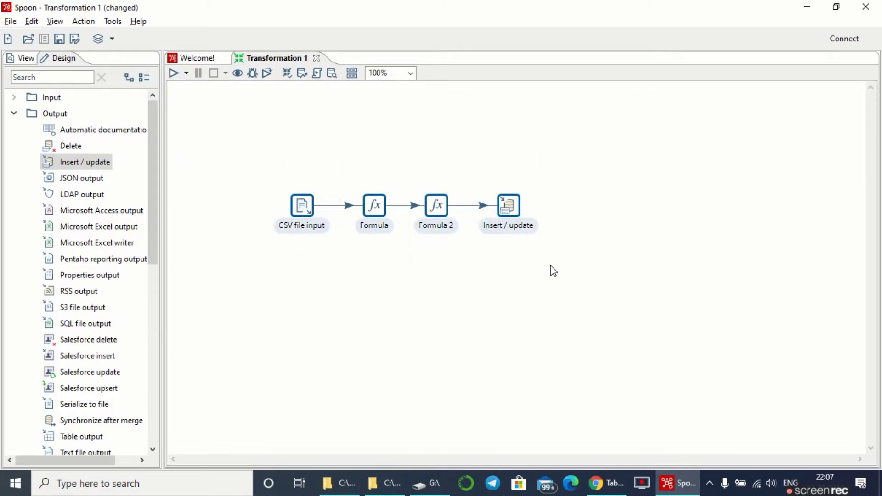
left_click(550, 265)
left_click(505, 203)
- From the Insert / update settings, begin a new database connection of type Snowflake
double_click(506, 207)
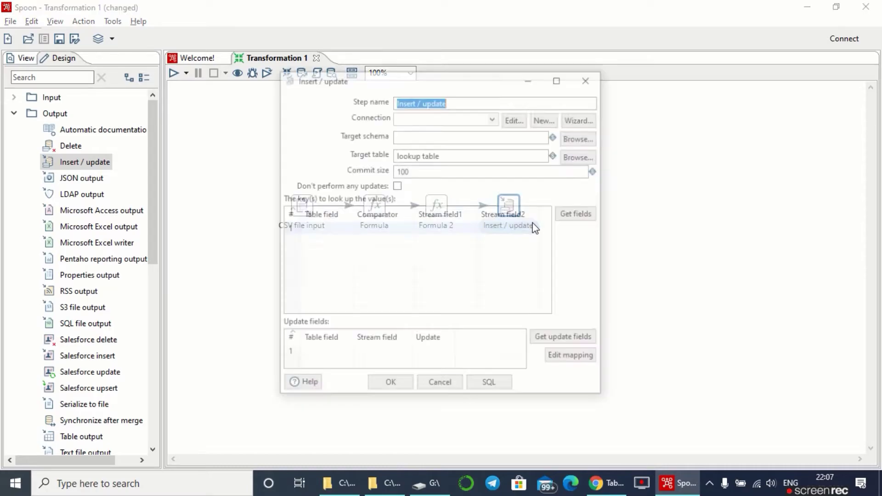
left_click(497, 118)
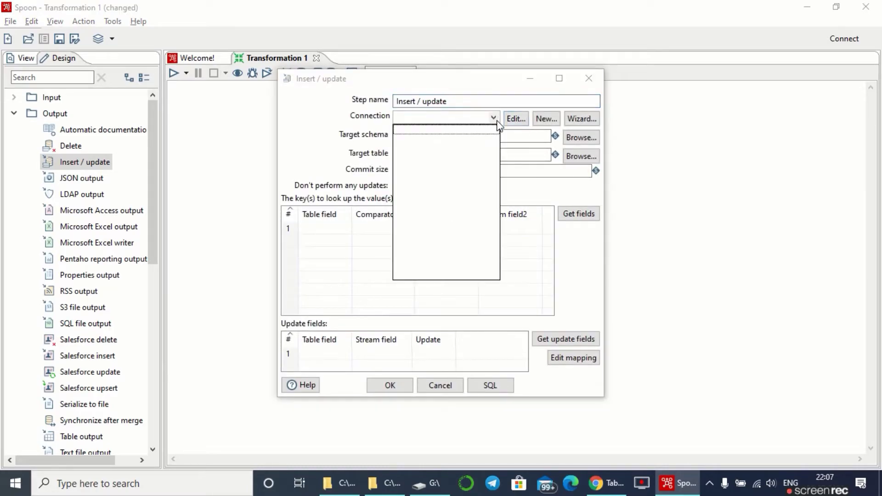
left_click(495, 118)
left_click(545, 119)
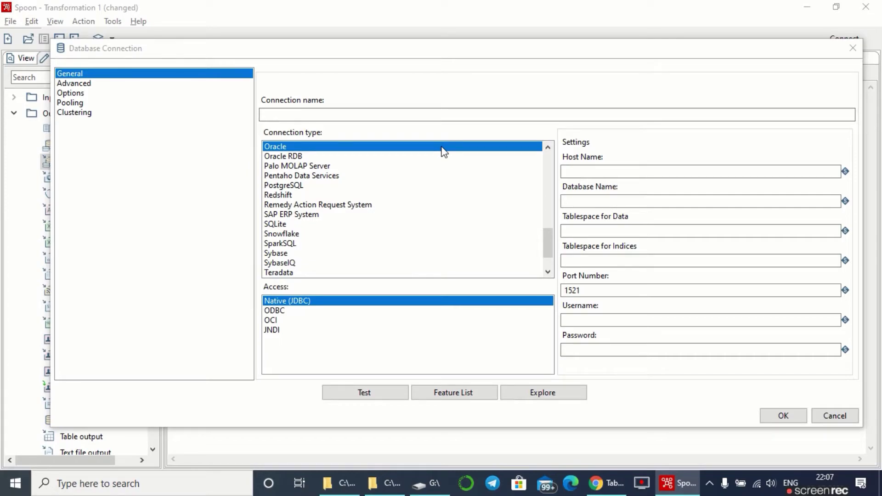
left_click(284, 235)
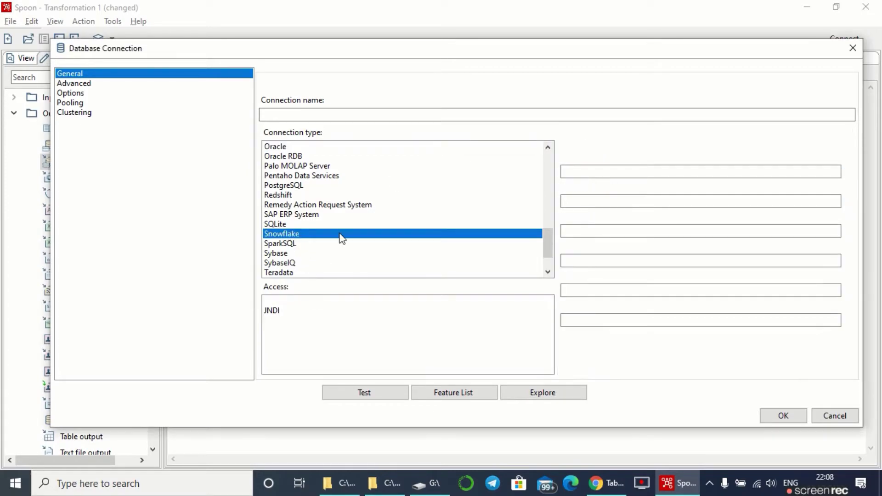
left_click(605, 173)
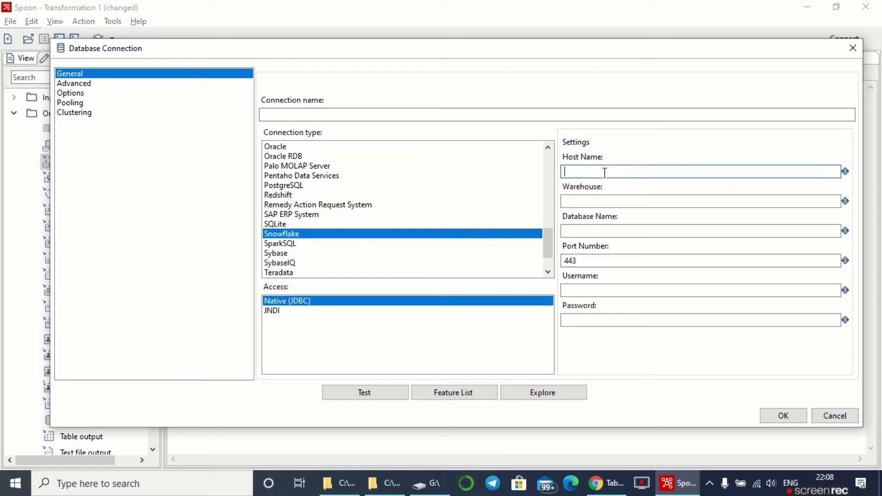
left_click(605, 483)
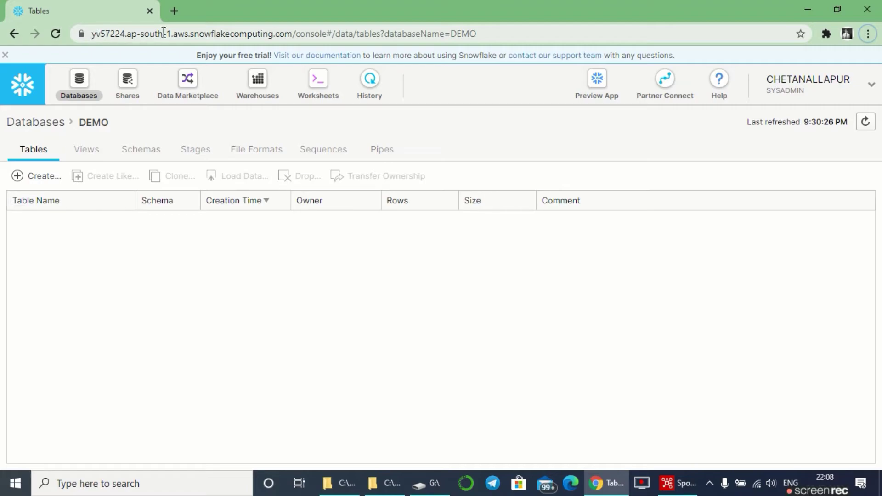
- Copy the Snowflake account host part from the console's web address
left_click(194, 34)
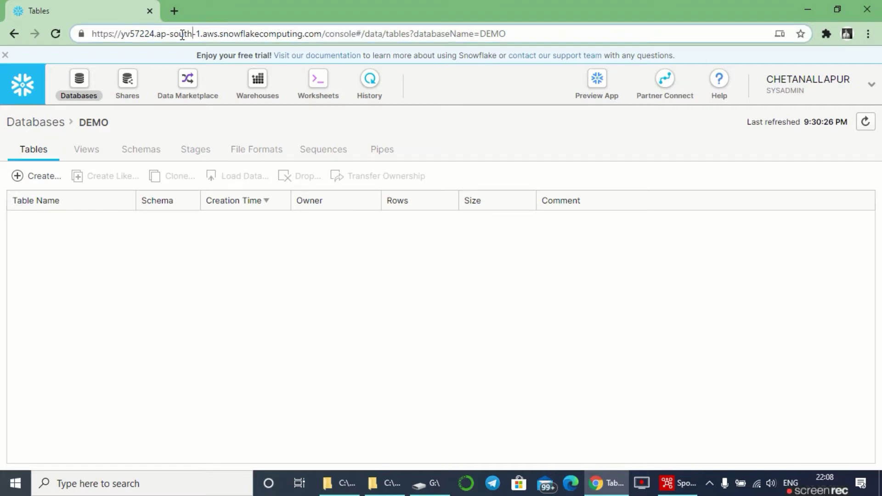
left_click_drag(122, 33, 321, 35)
key("ctrl+c")
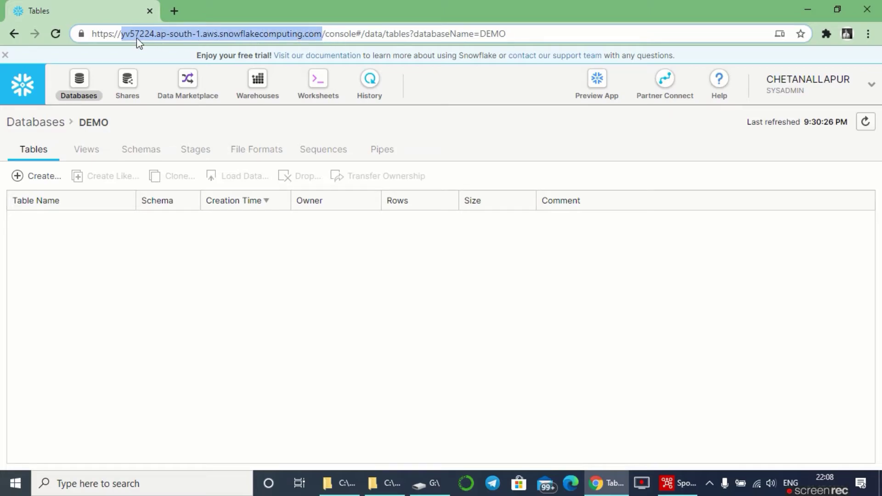
left_click(611, 403)
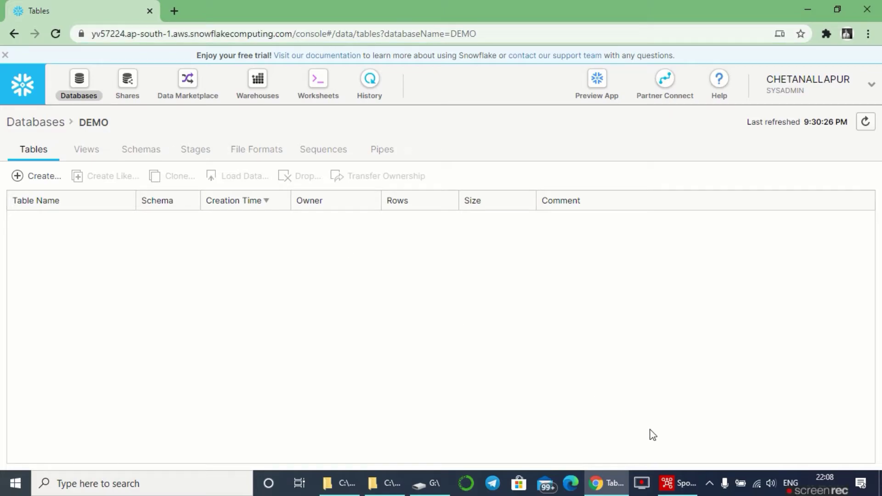
- Paste the account host into Host Name and enter warehouse new, checked in Snowflake
left_click(678, 483)
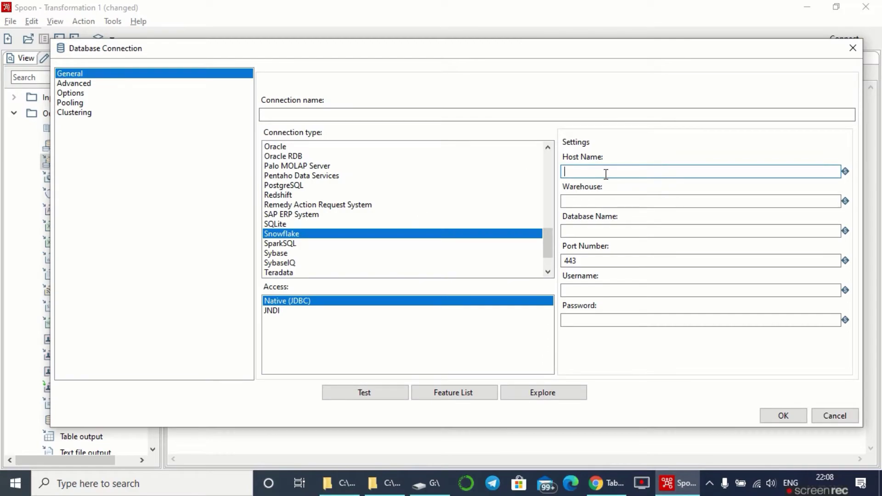
key("ctrl+v")
left_click(623, 200)
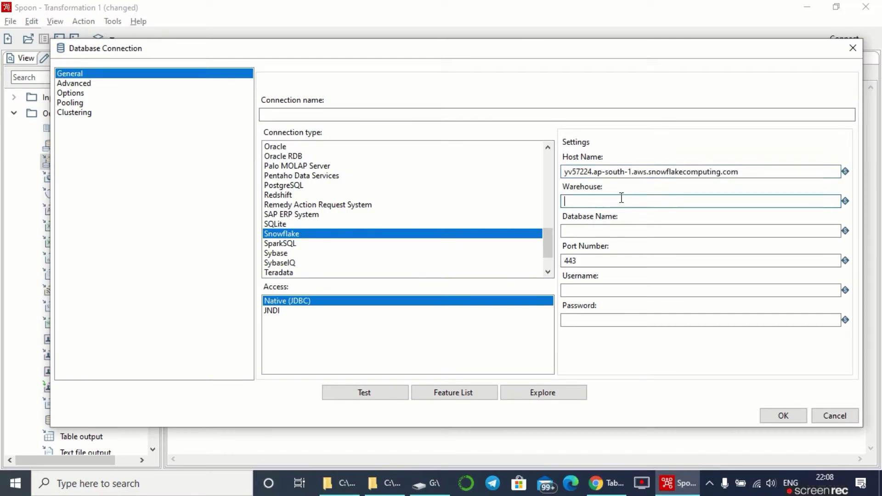
left_click(606, 483)
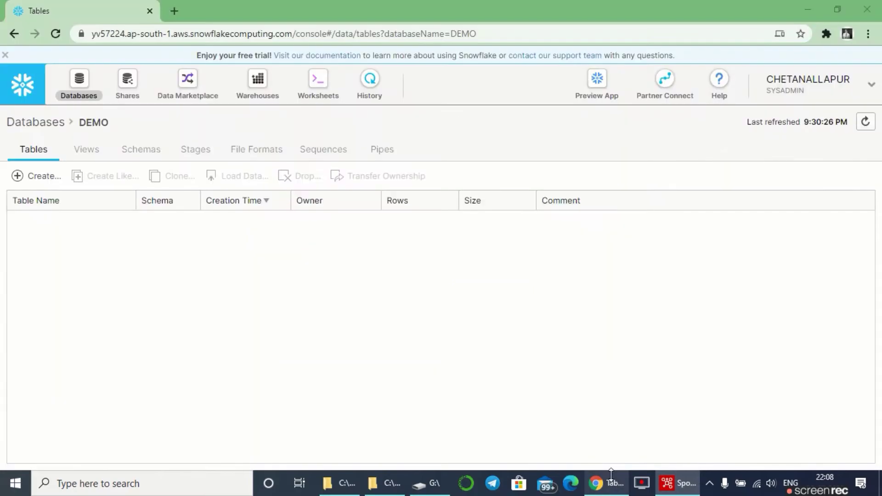
left_click(257, 92)
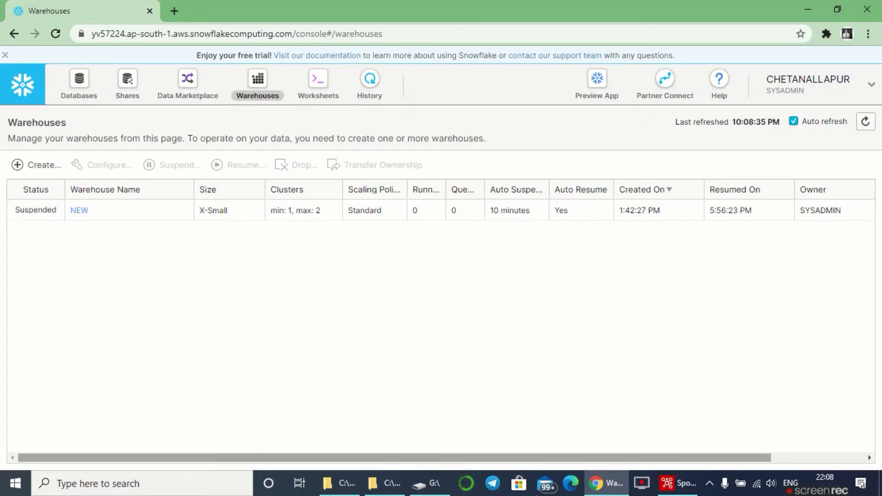
left_click(679, 483)
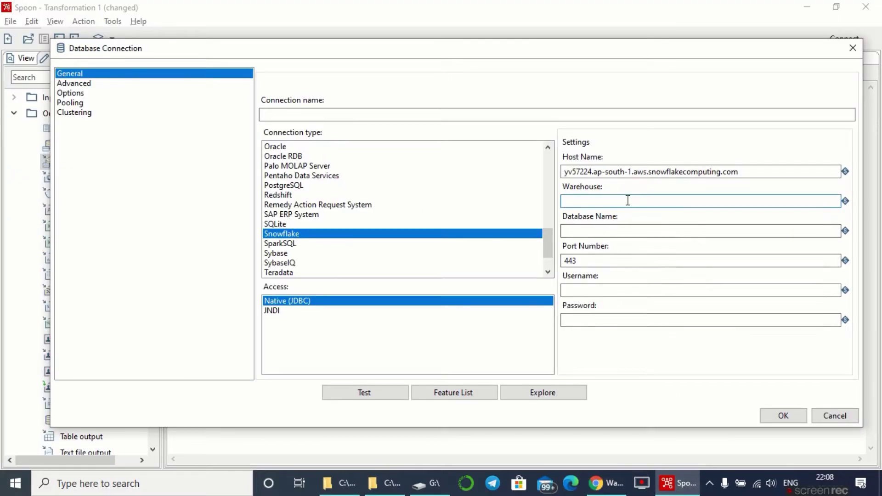
type("new")
- Enter demo as the database name after checking the DEMO database in Snowflake
left_click(626, 230)
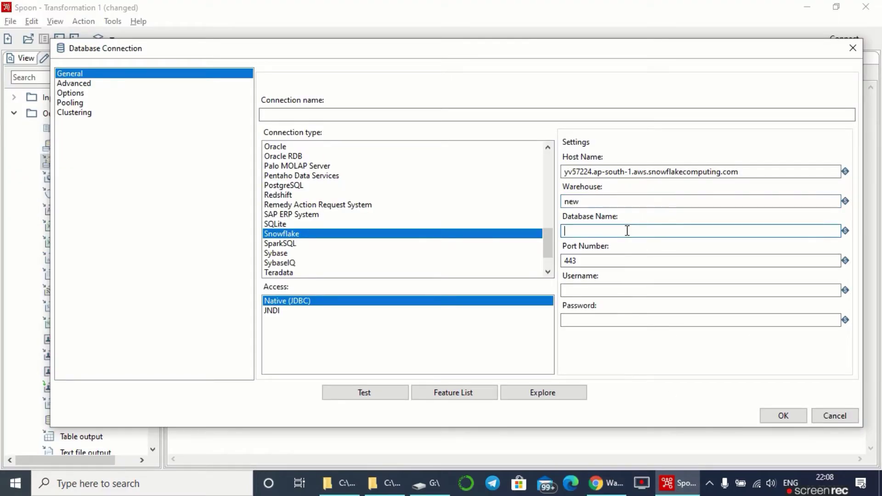
left_click(605, 484)
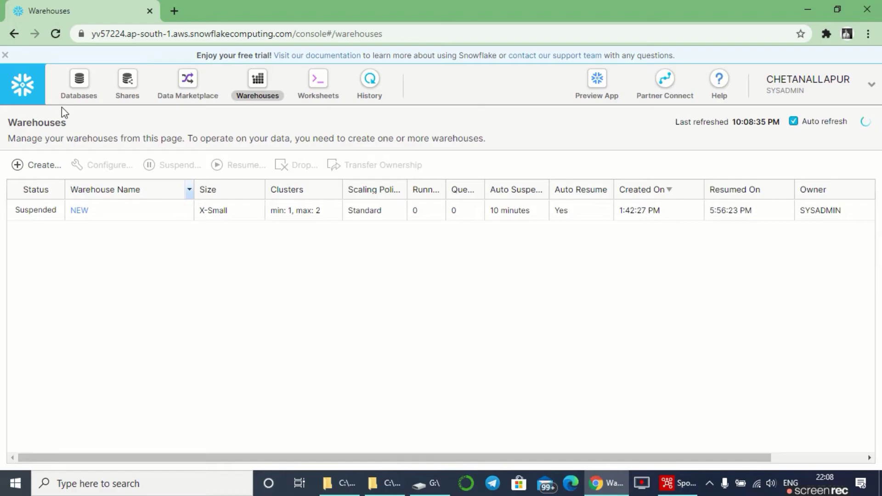
left_click(75, 98)
left_click(105, 123)
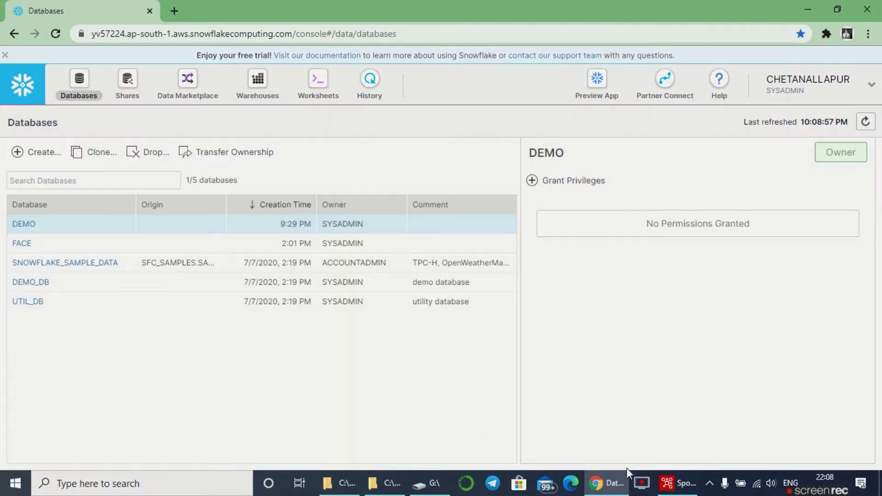
left_click(681, 483)
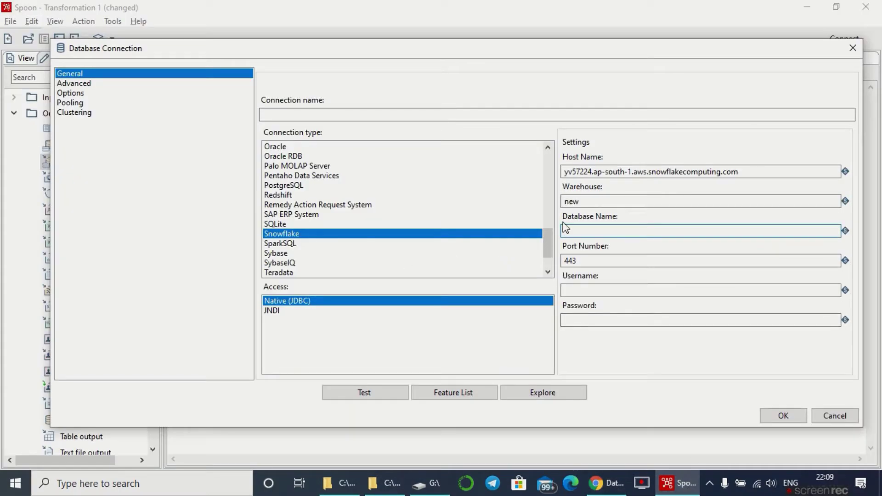
type("da")
key("BackSpace")
type("emo")
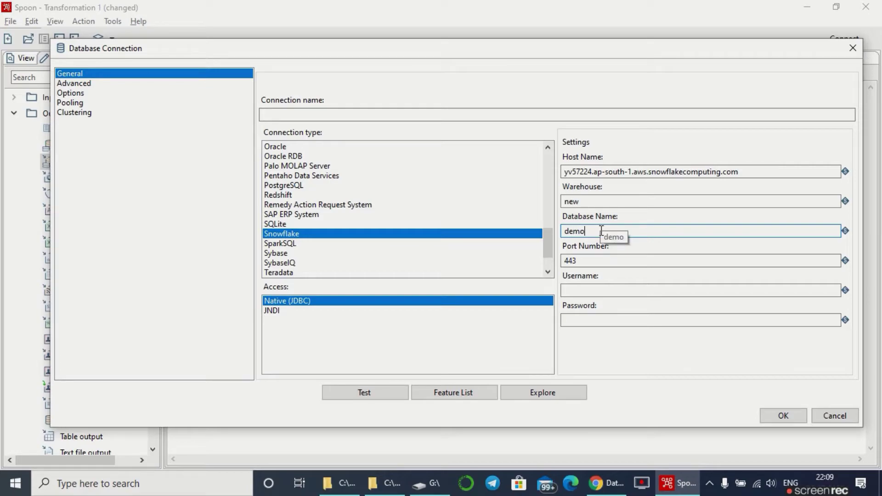
- Keep port 443 and enter the Snowflake username and password
left_click(606, 261)
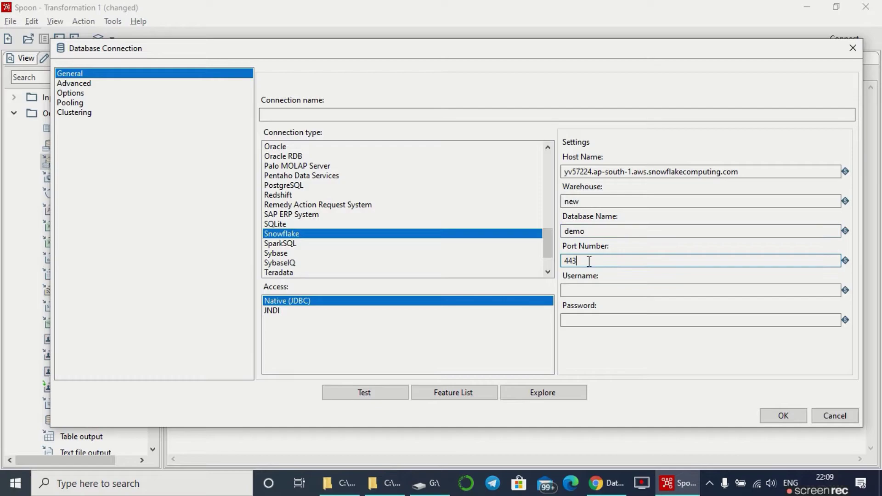
left_click_drag(587, 260, 550, 262)
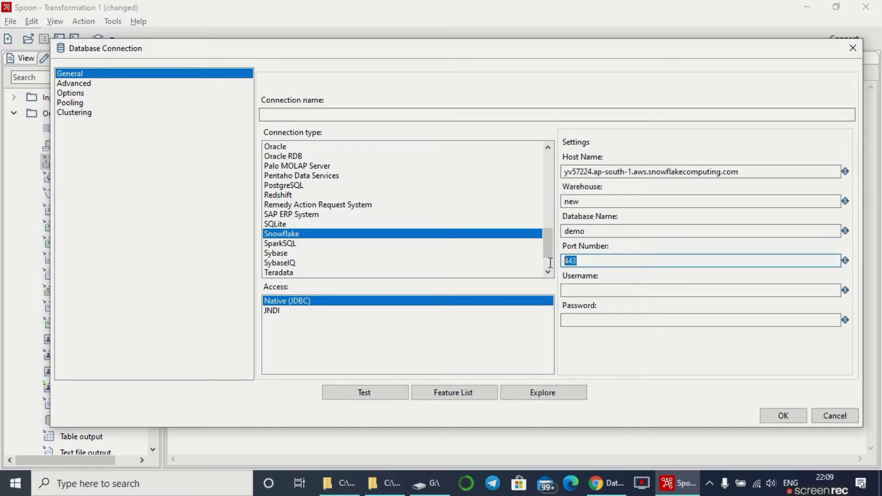
left_click(587, 291)
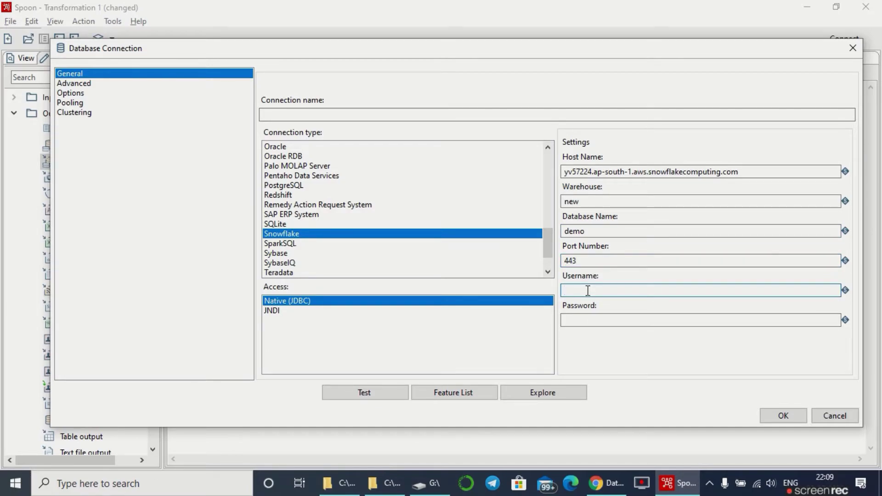
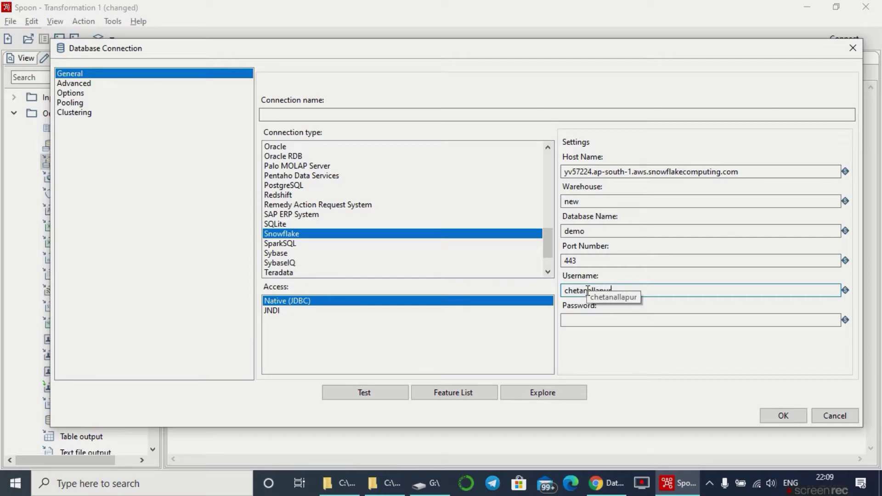
left_click_drag(630, 291, 561, 291)
left_click(613, 320)
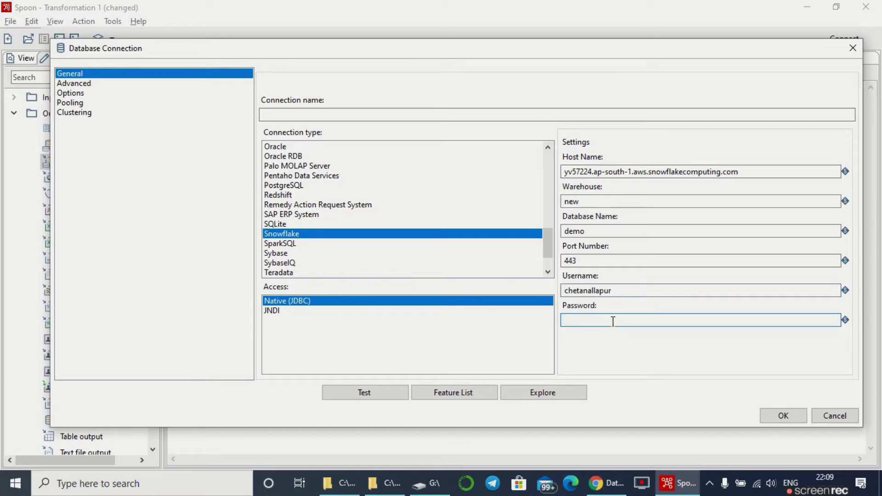
type("*")
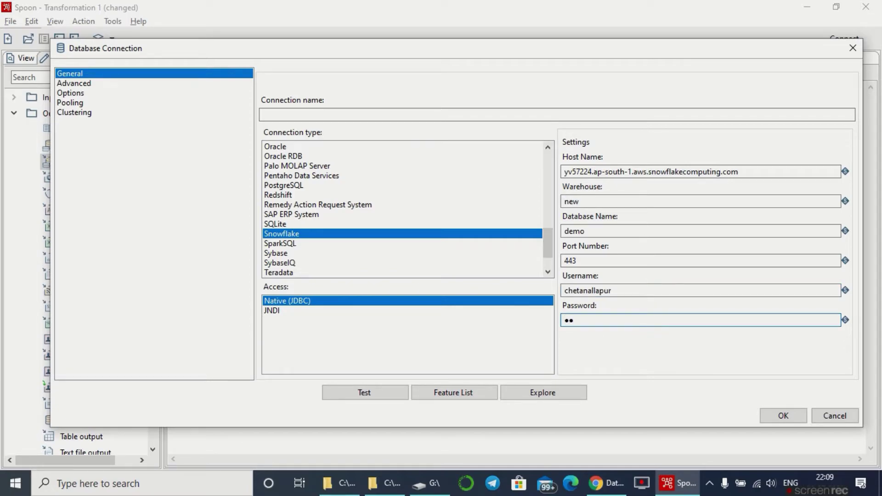
type("*********")
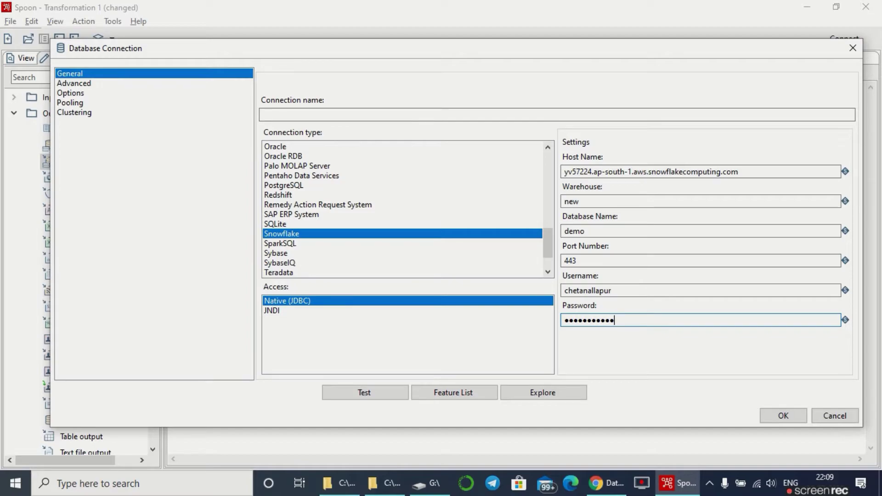
type("*")
- Name the connection userdata after the first test warns that a name is missing
left_click(385, 397)
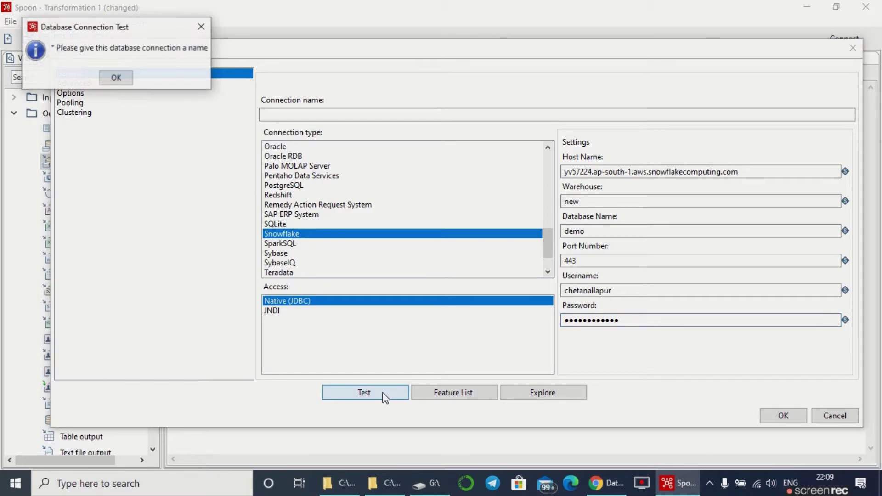
left_click(116, 78)
left_click(291, 114)
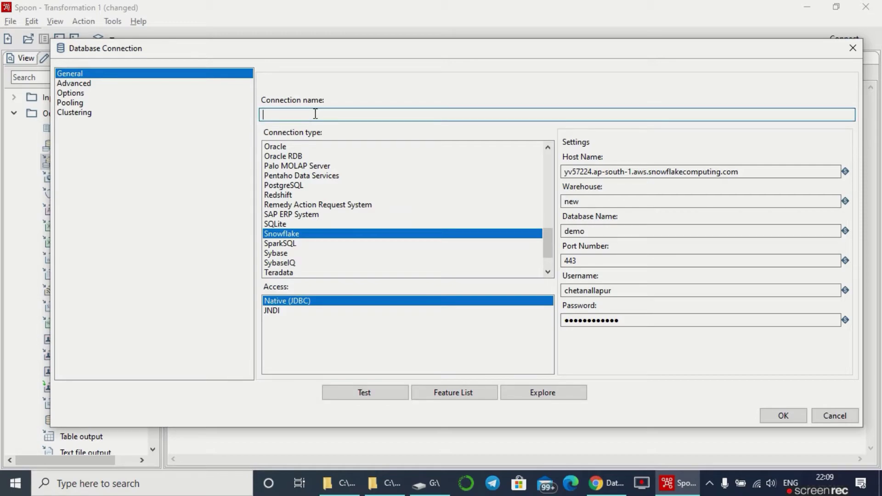
type("userdata")
left_click_drag(299, 114, 262, 115)
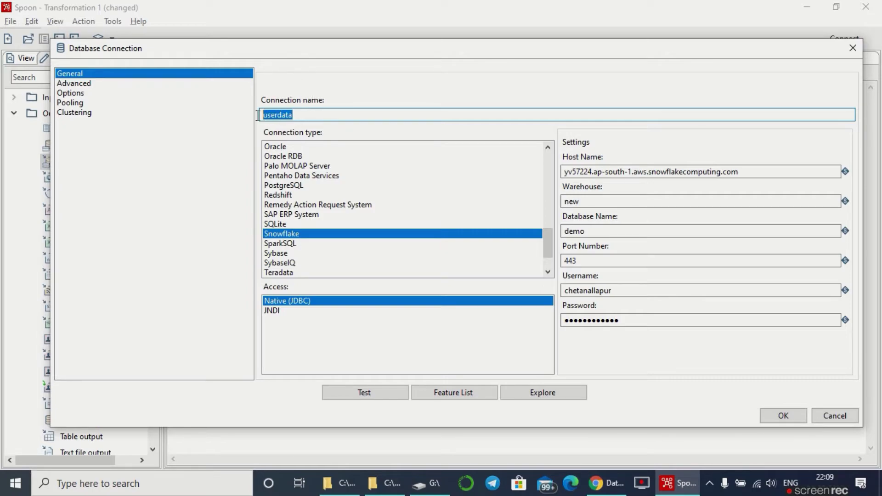
- Retest the userdata connection successfully and save it for the Insert / update step
left_click(390, 396)
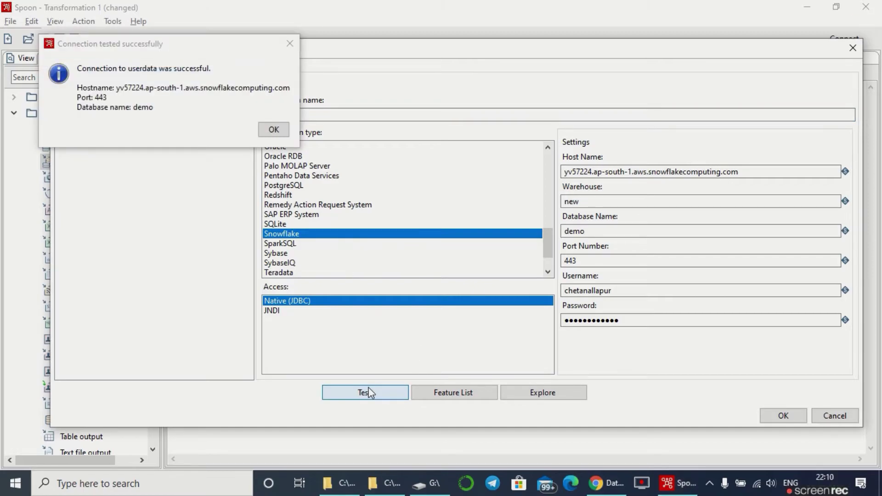
left_click_drag(126, 68, 212, 69)
left_click(273, 130)
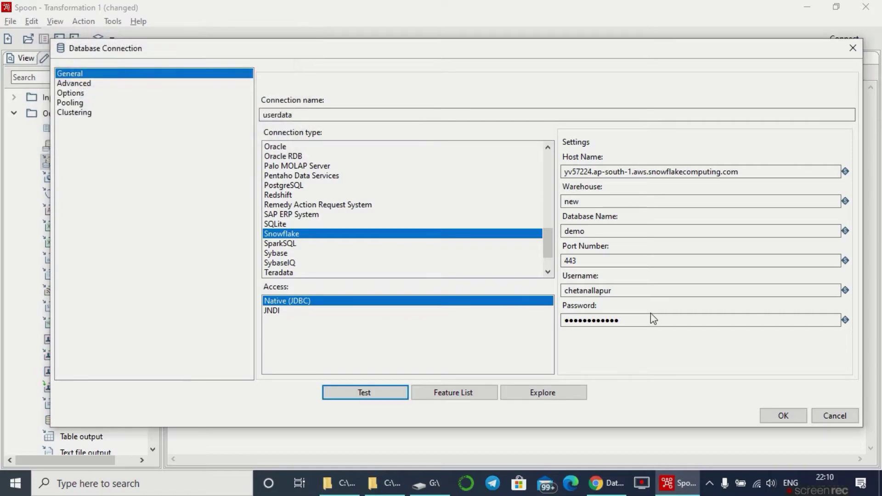
left_click(783, 415)
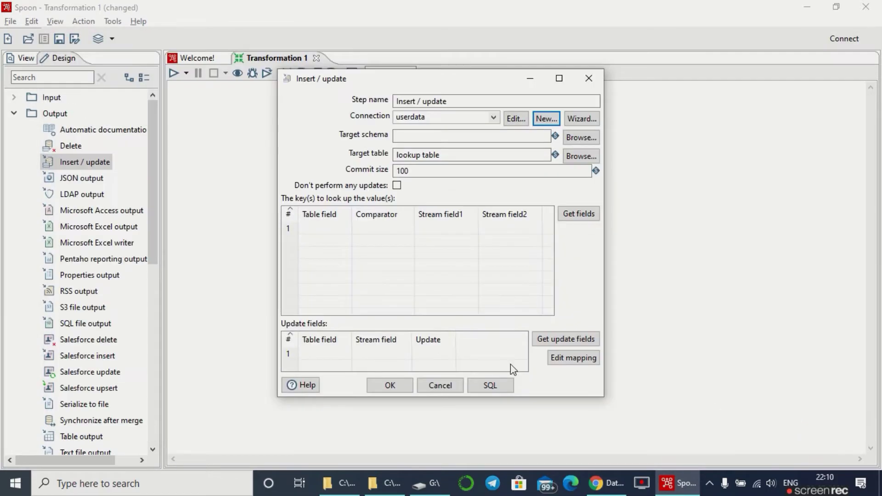
- Set Insert / update target schema public, target table users and commit size 1000
key("alt")
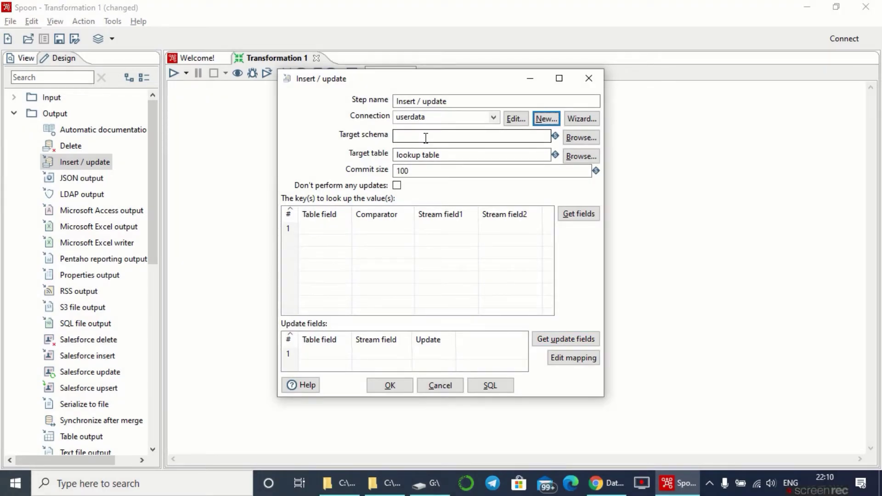
left_click(425, 138)
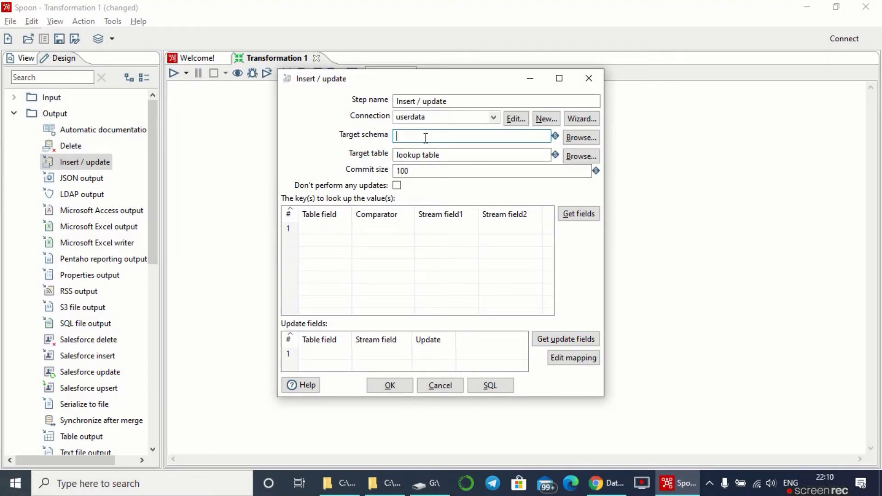
left_click(403, 171)
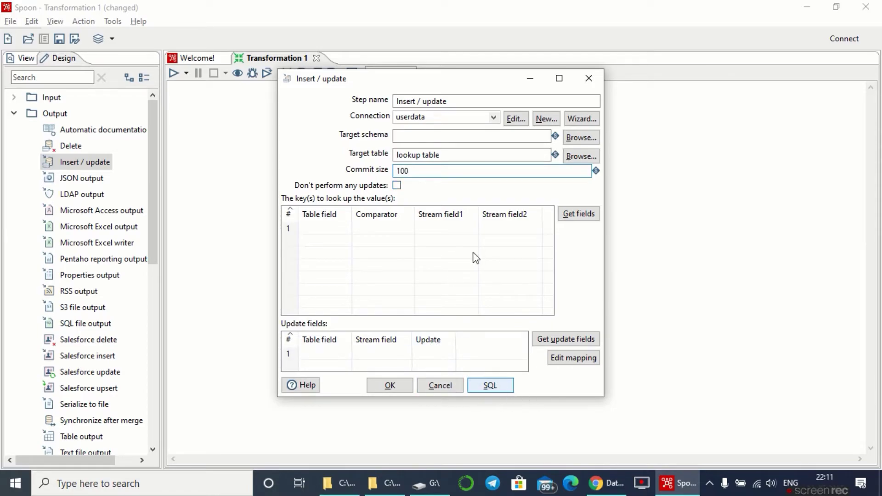
left_click(430, 135)
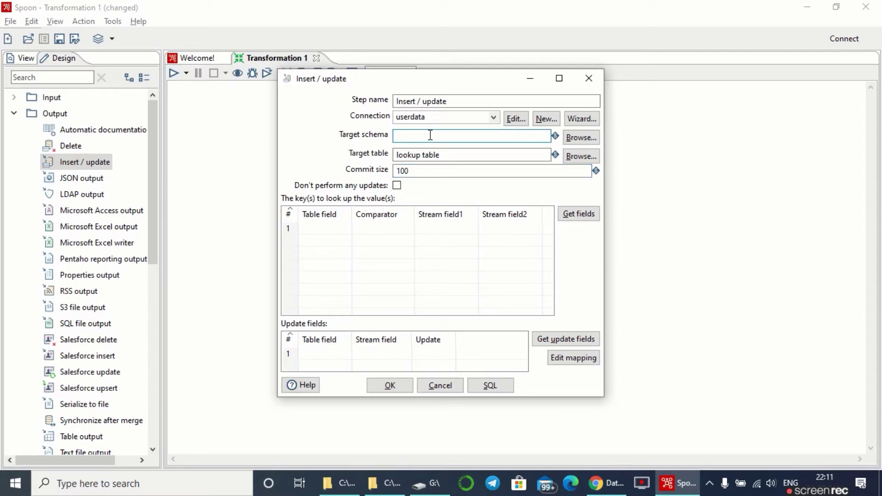
type("public")
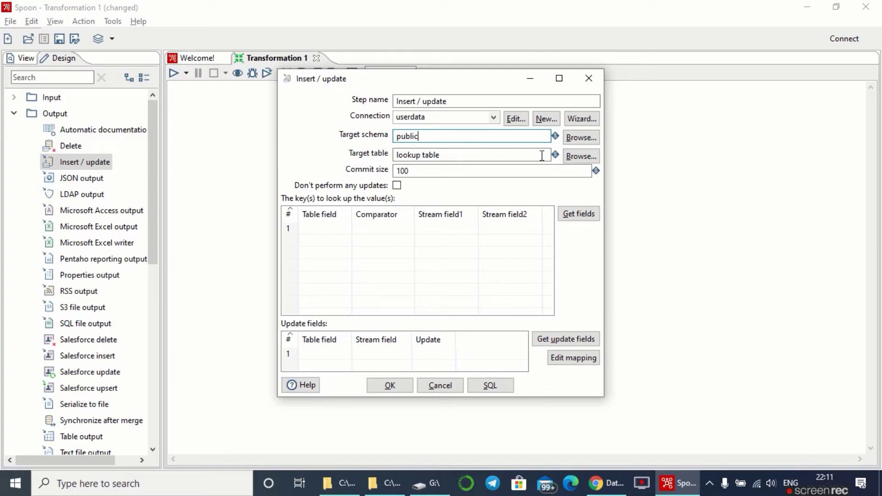
left_click(446, 155)
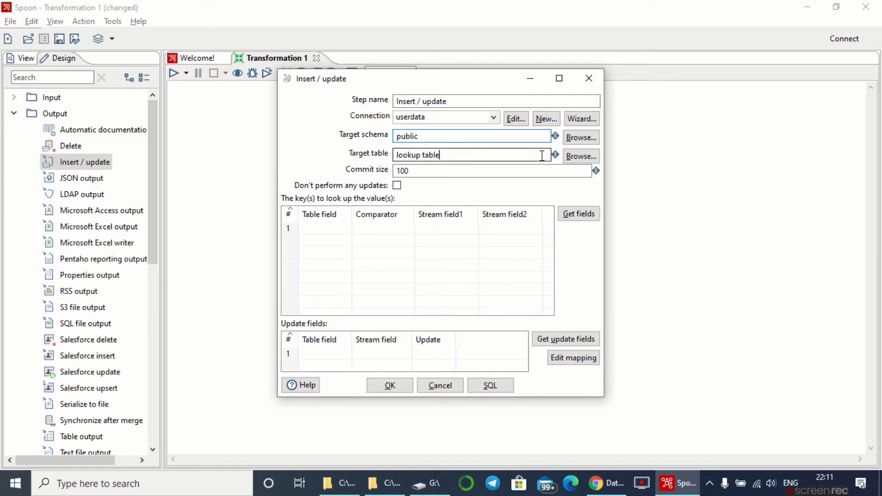
left_click_drag(446, 155, 395, 156)
key("BackSpace")
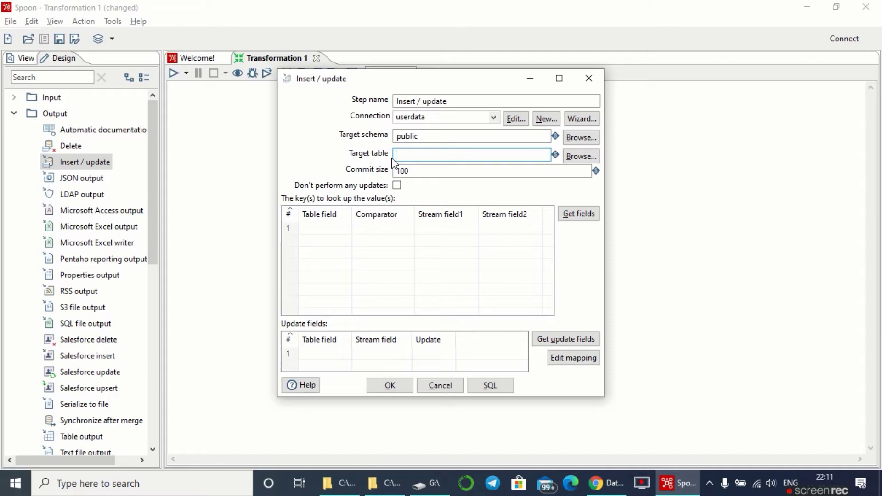
type("users")
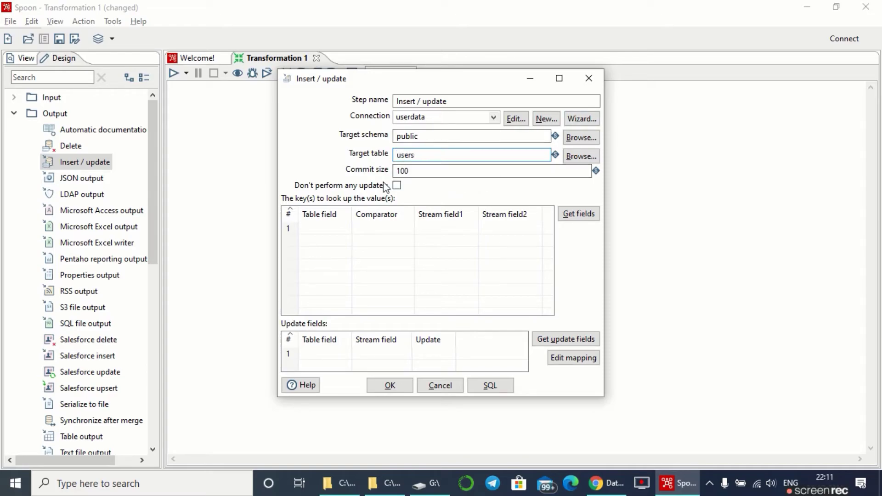
left_click(437, 172)
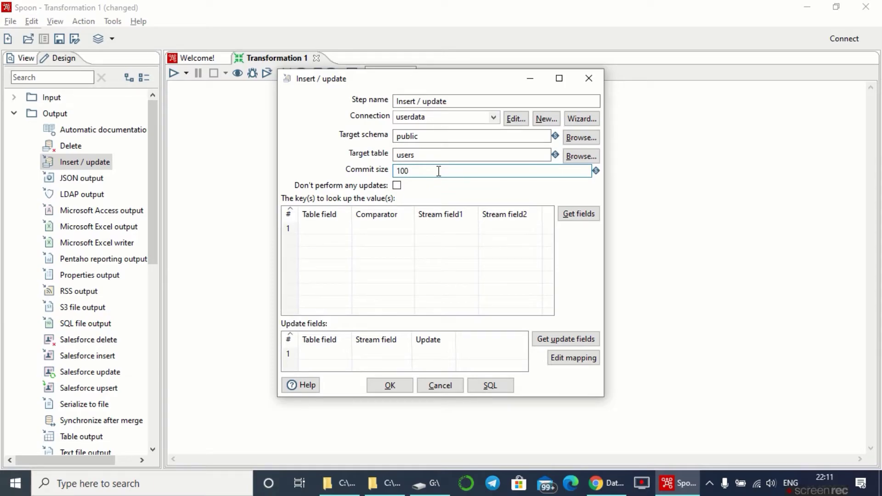
type("0")
- Get the five stream fields as lookup keys and run the CREATE TABLE, which fails on UNKNOWN types
left_click(579, 215)
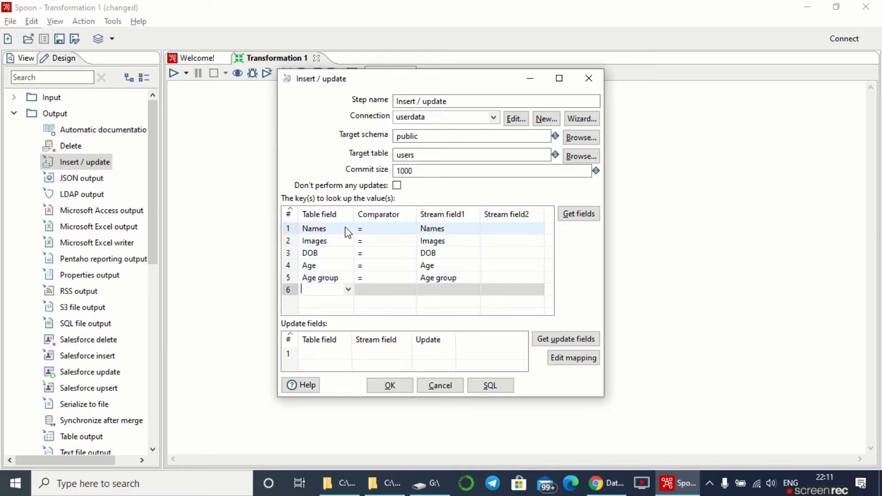
left_click(498, 388)
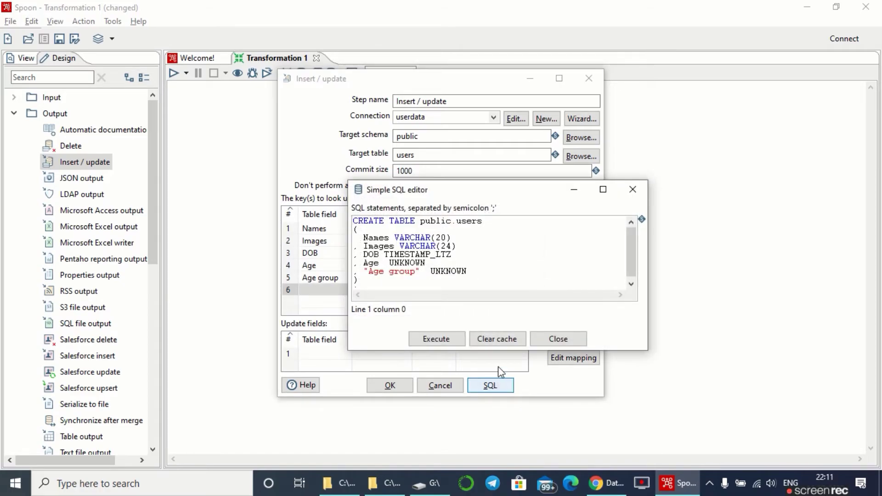
left_click(453, 343)
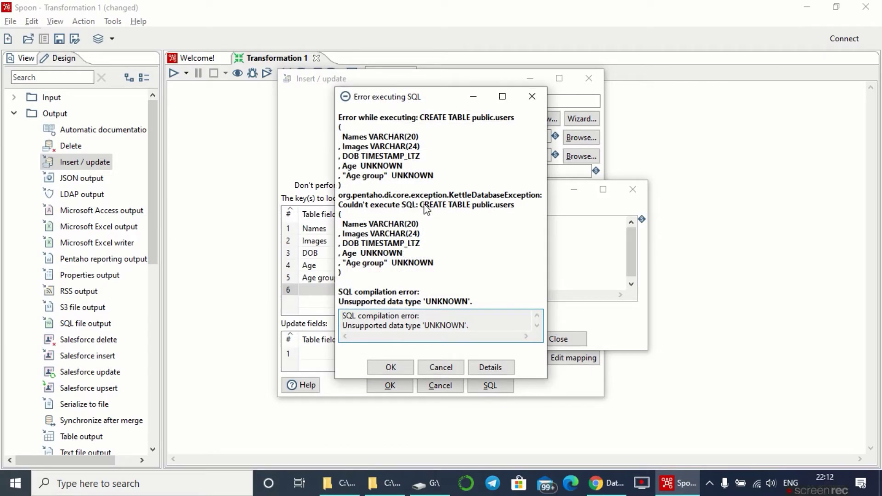
left_click(401, 366)
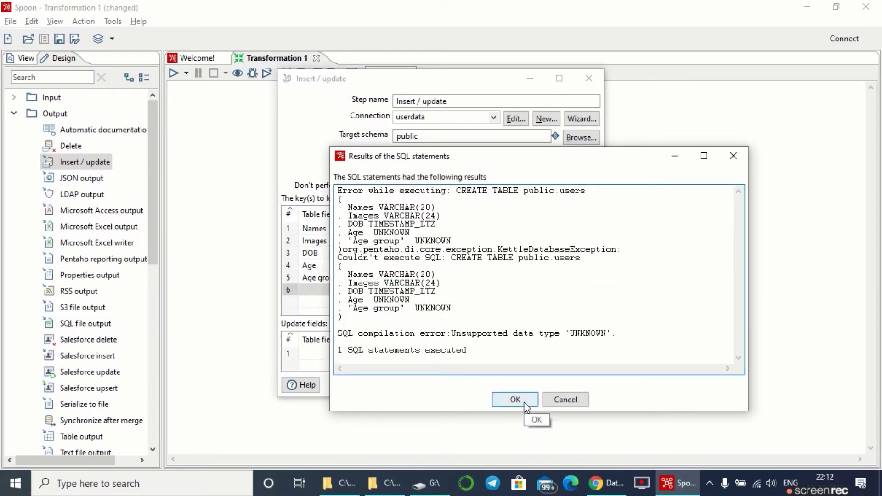
left_click(525, 405)
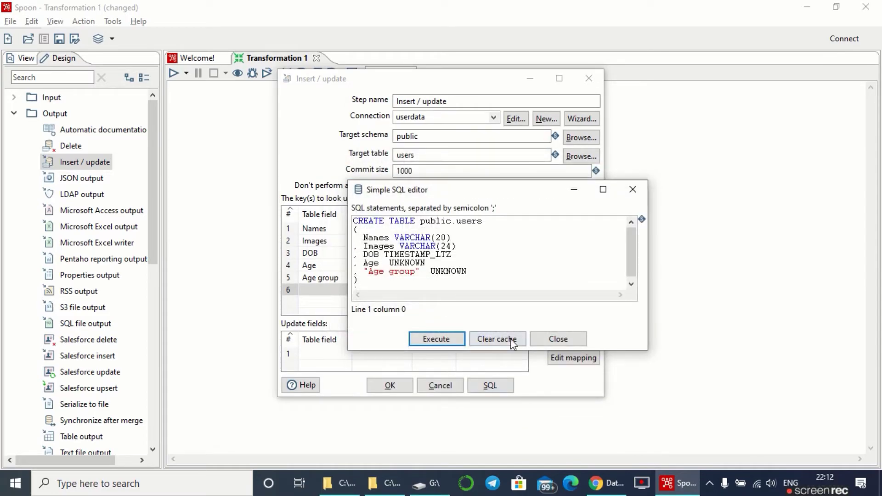
- Close the SQL editor and step dialog, then set Formula 2's Age group type to String
left_click(559, 340)
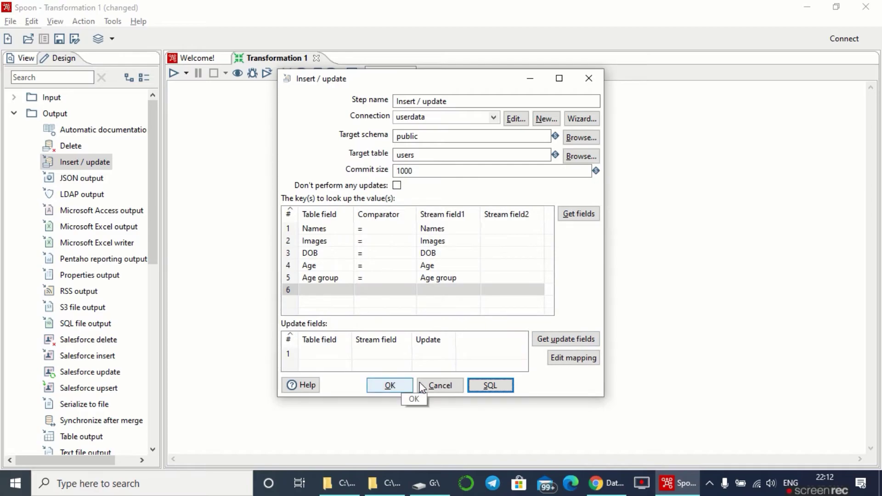
left_click(389, 385)
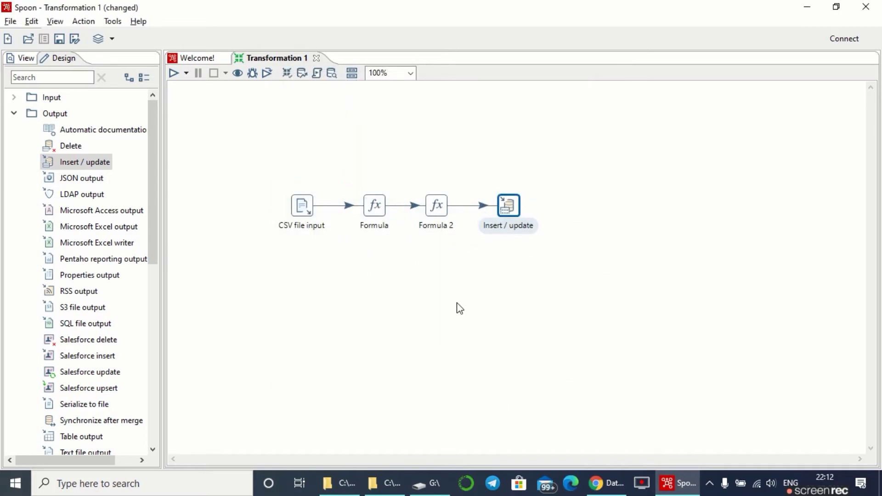
double_click(437, 209)
left_click(713, 244)
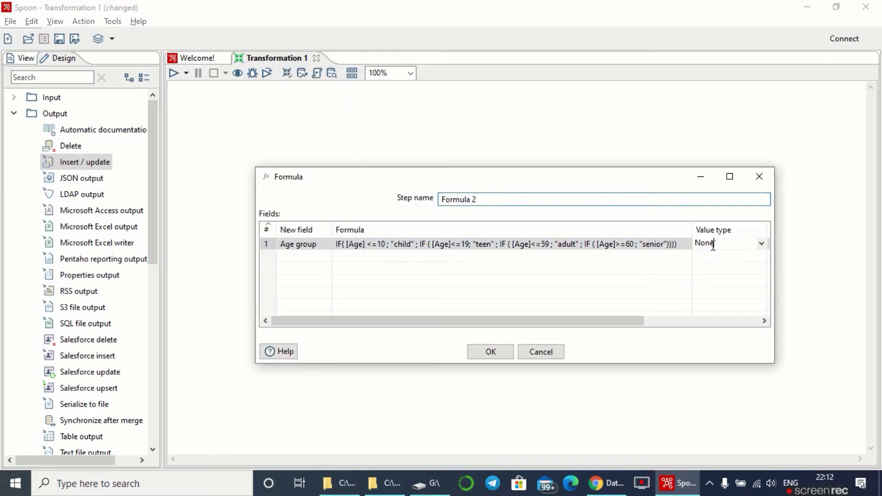
left_click(761, 243)
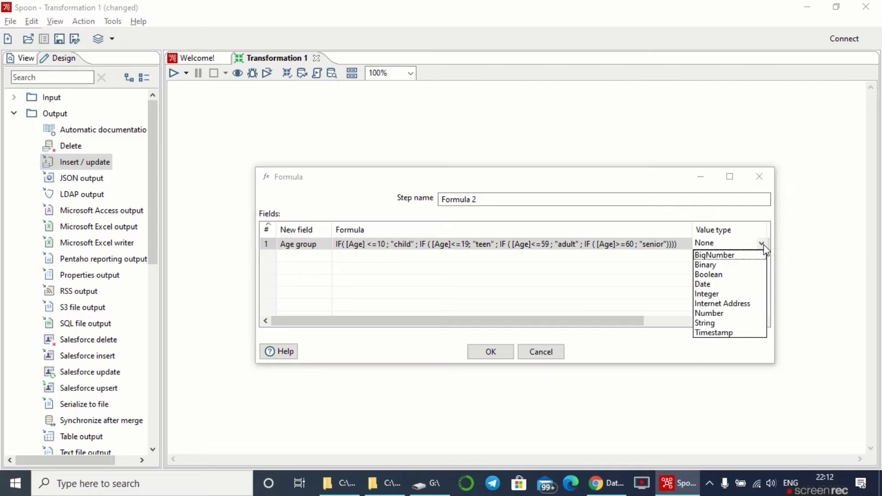
left_click(713, 324)
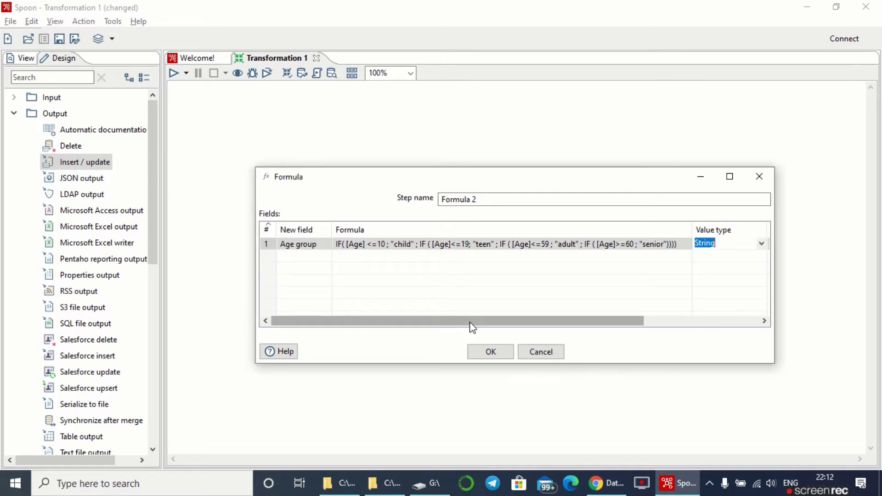
- Set the Formula step's Age field type to Integer
left_click(489, 351)
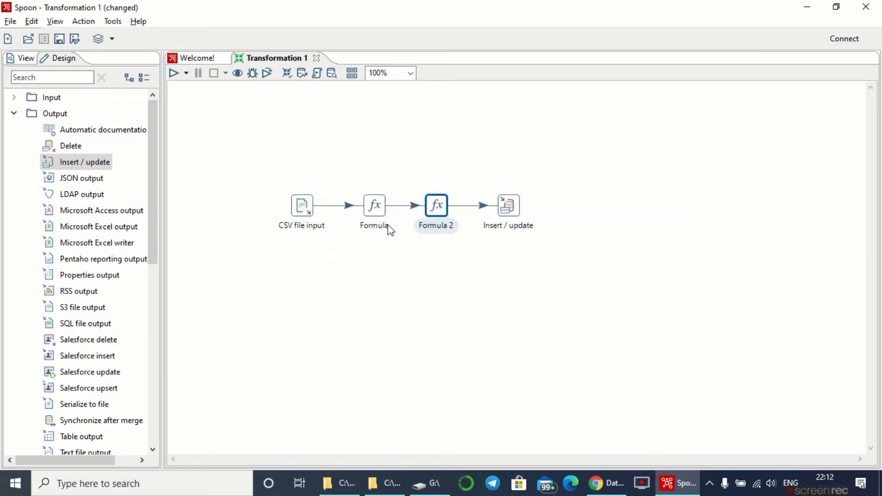
double_click(382, 209)
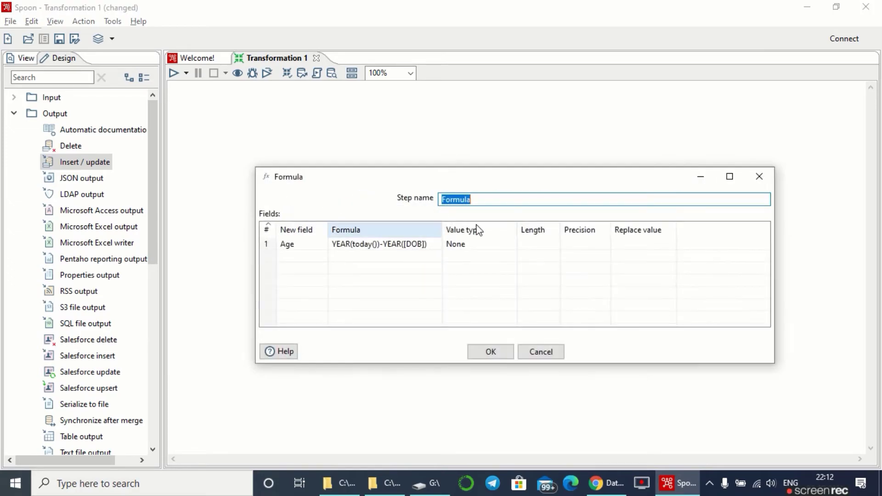
left_click(508, 248)
left_click(511, 243)
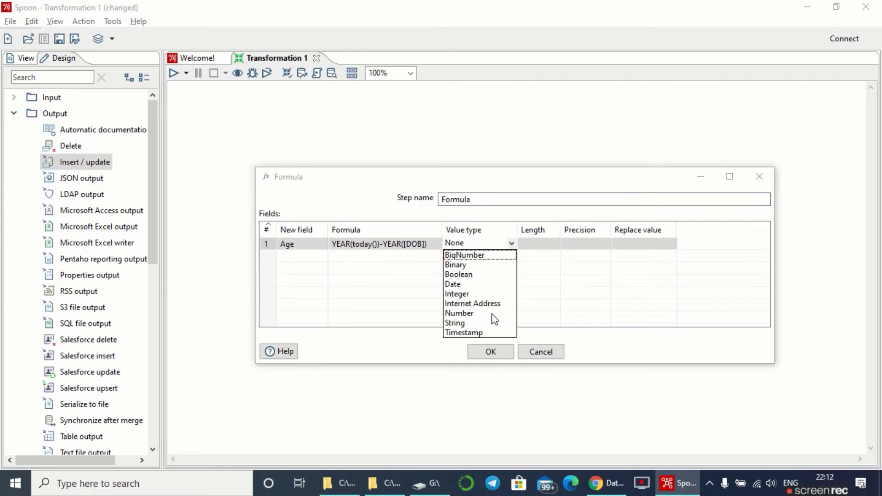
left_click(467, 295)
left_click(491, 351)
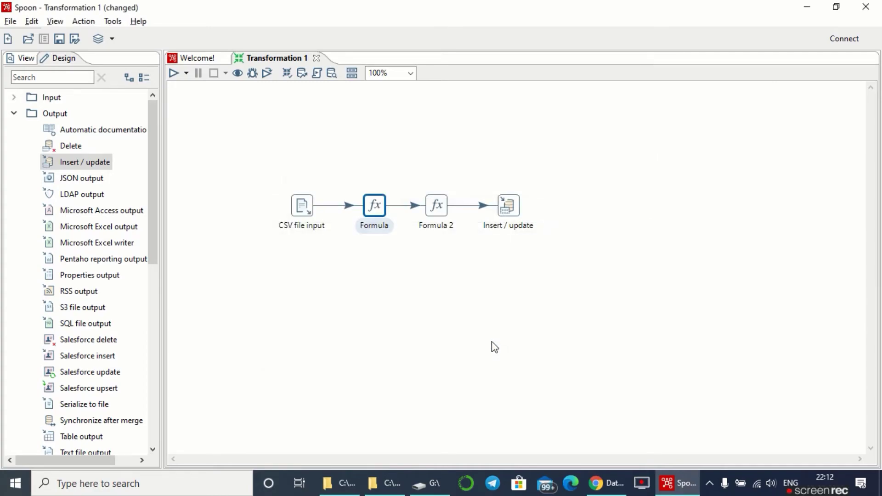
left_click(510, 209)
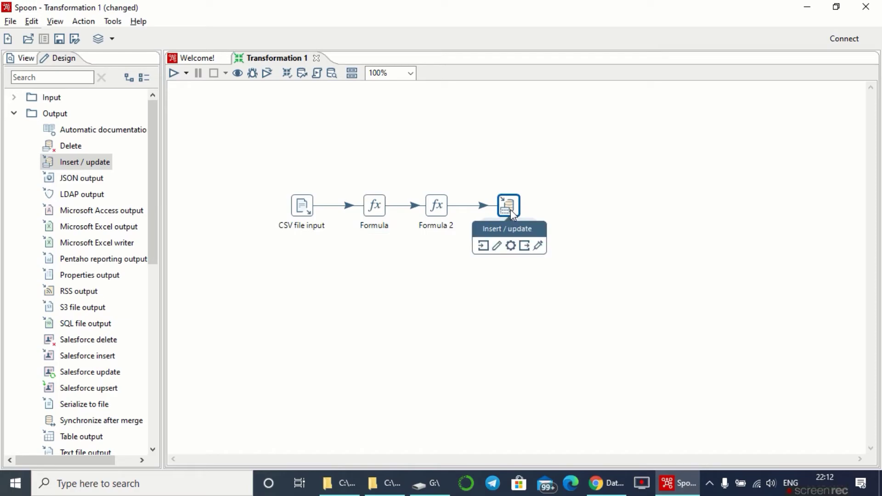
- Execute the generated CREATE TABLE public.users with Age INT and Age group VARCHAR
double_click(506, 210)
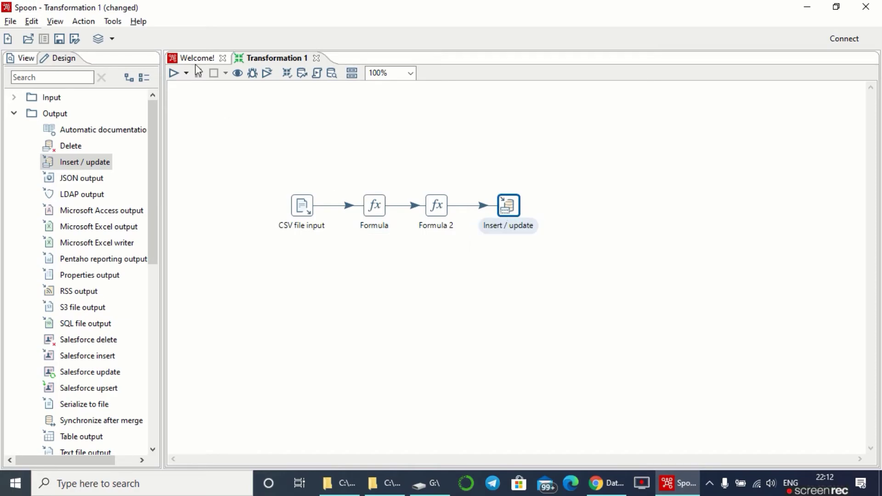
left_click(490, 386)
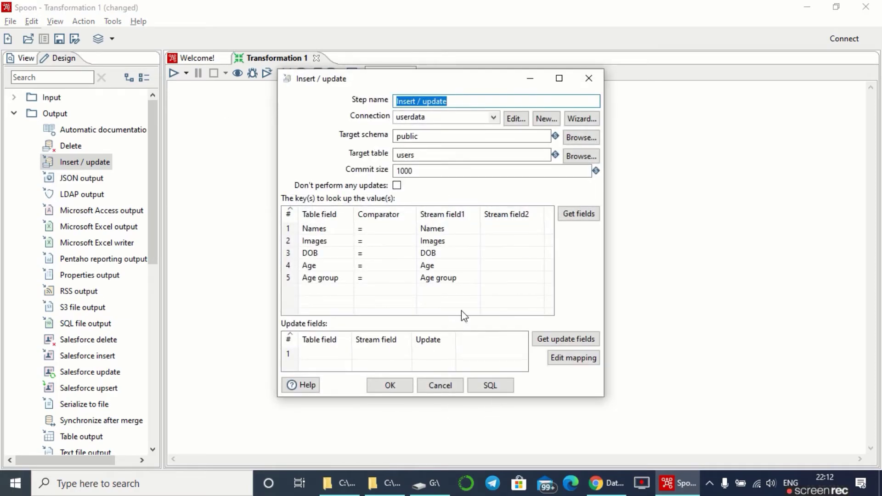
left_click(459, 339)
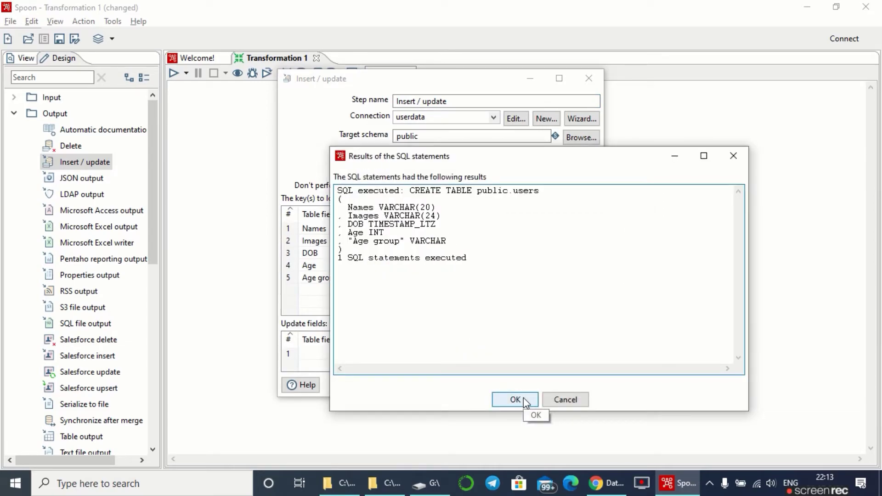
left_click(524, 400)
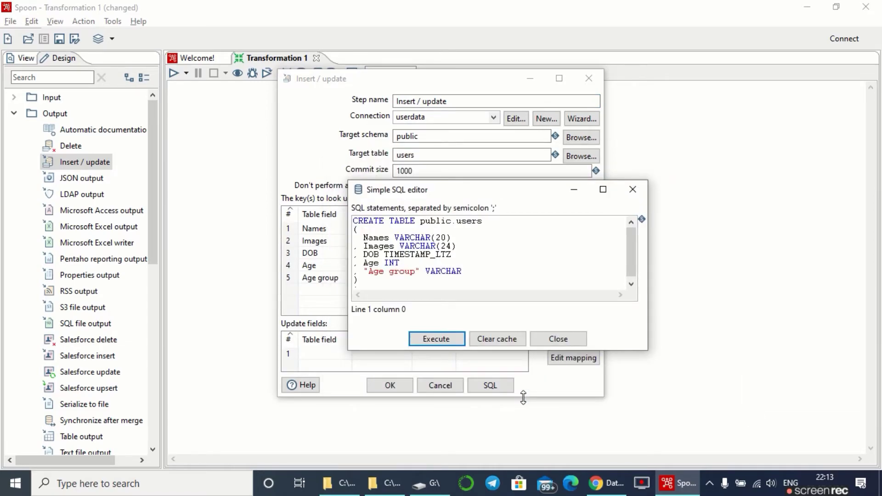
left_click(556, 343)
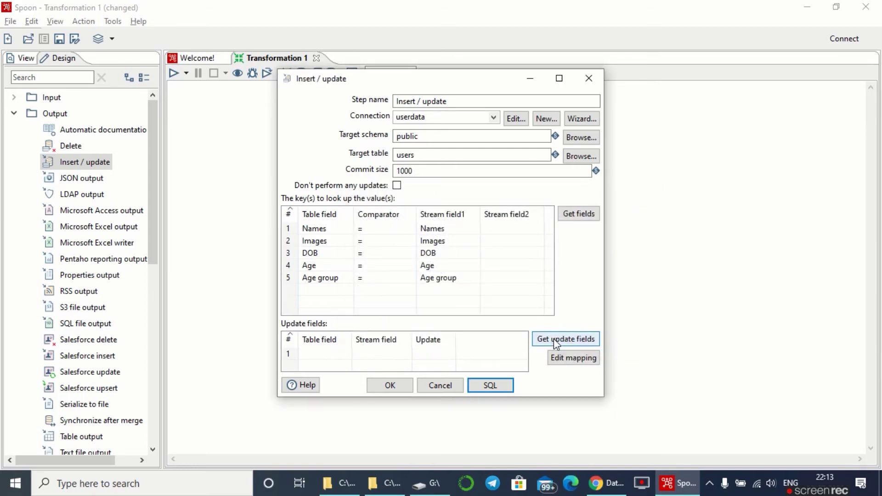
- Accept the Insert / update settings and run the transformation
left_click(393, 388)
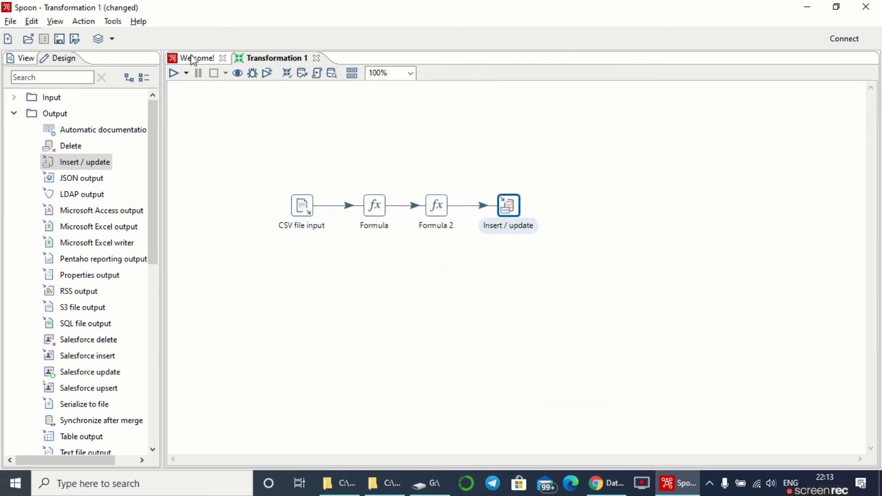
left_click(175, 76)
left_click(587, 399)
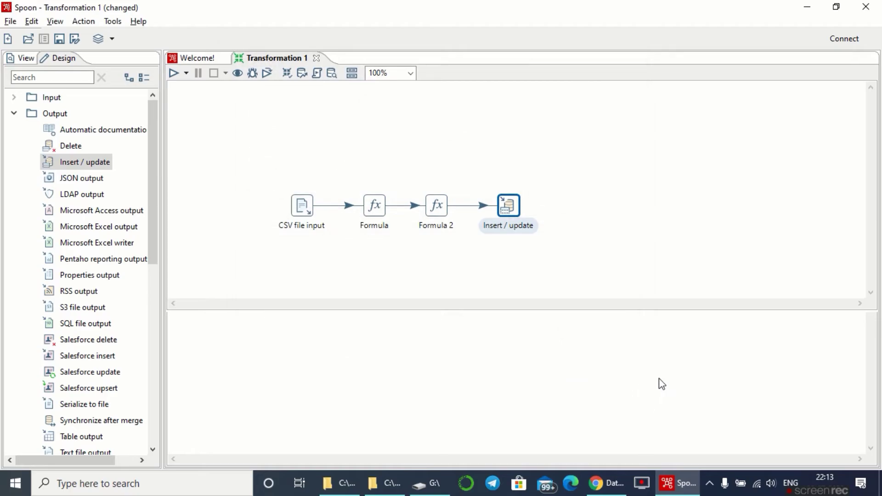
- Save the transformation to the Desktop as 'final data'
key("ctrl+s")
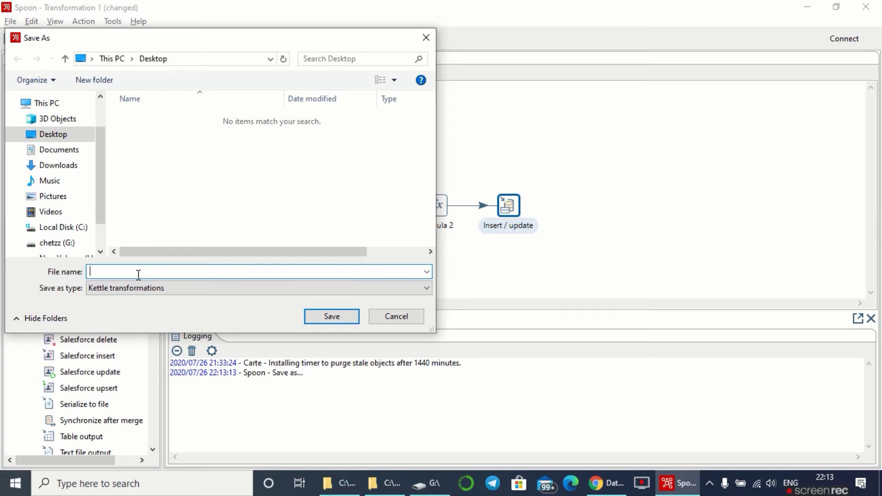
type("final data")
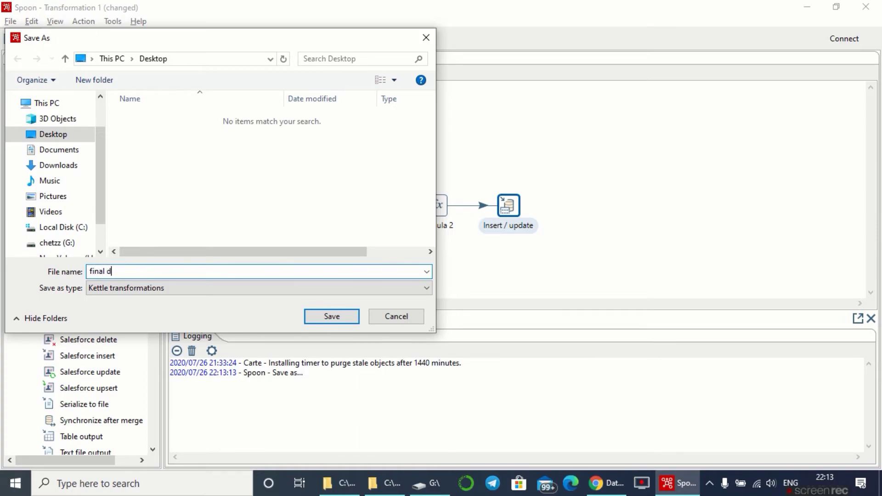
left_click(316, 316)
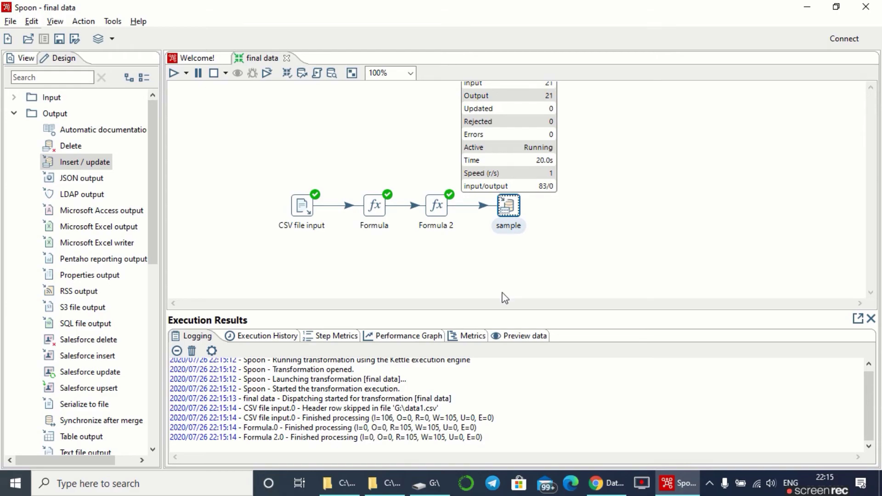
- Preview the output rows with Age and Age group values in Execution Results
left_click(517, 336)
scroll(505, 407, "down", 1)
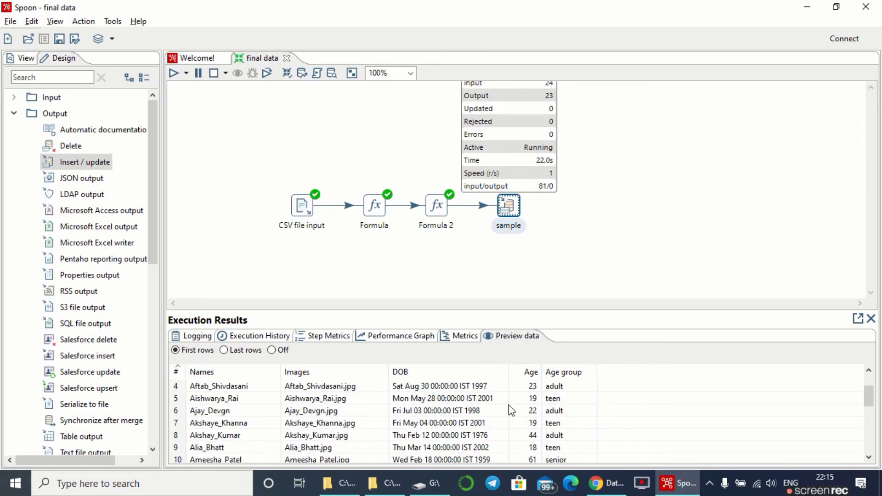
scroll(377, 407, "up", 1)
left_click_drag(868, 388, 870, 460)
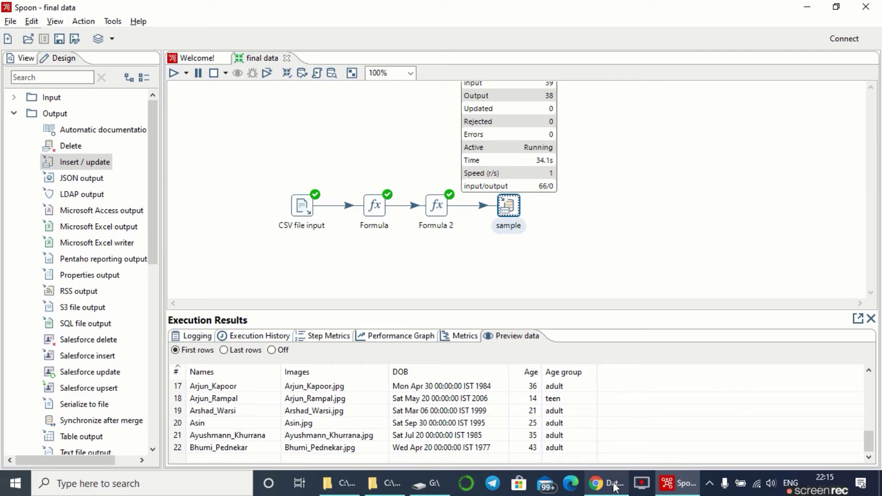
mouse_move(615, 486)
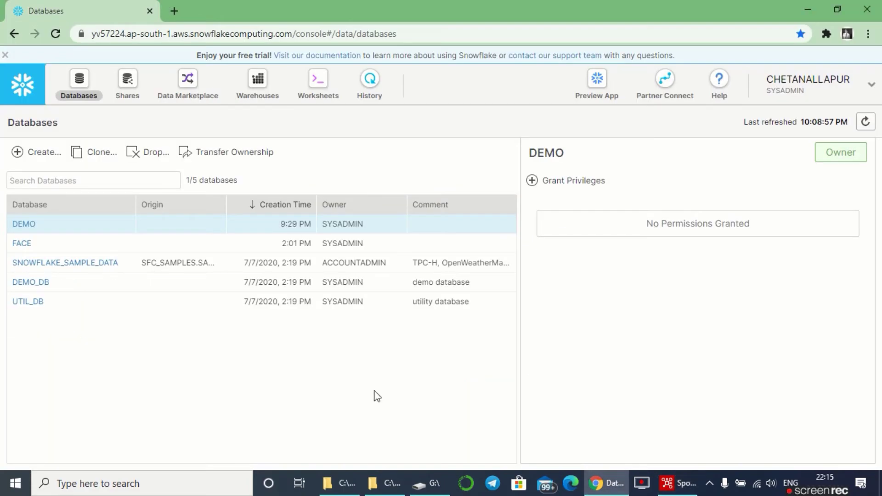
- Type the query 'select * from users' in the Snowflake worksheet and select it
left_click(323, 94)
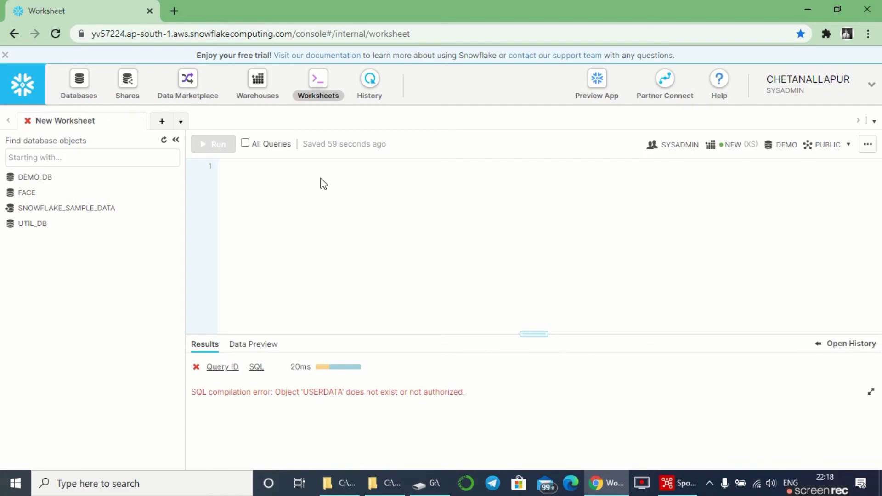
type("i")
key("BackSpace")
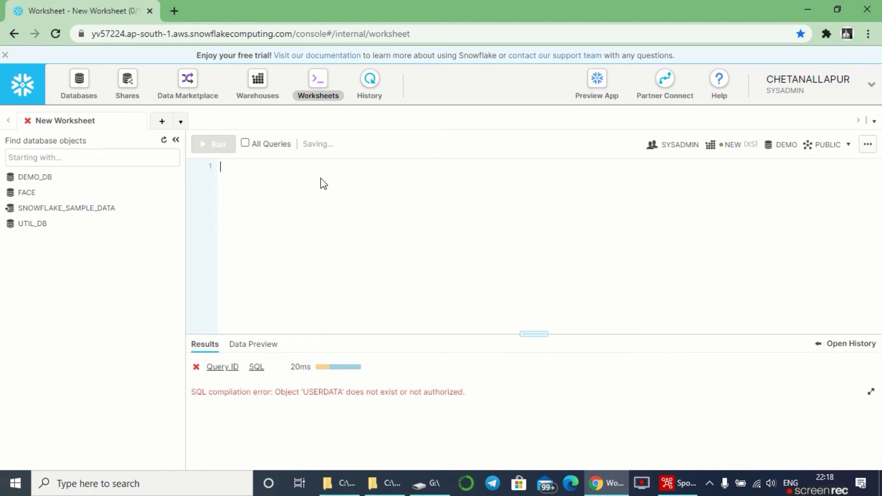
type("selet")
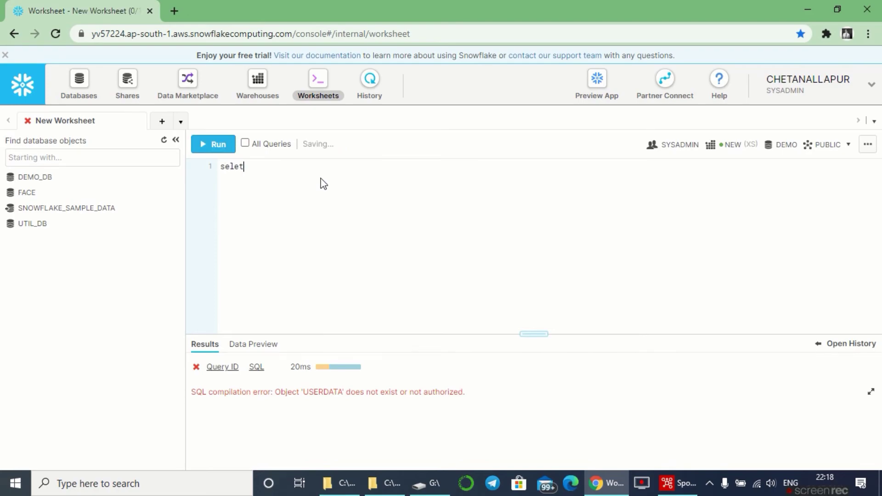
type("c")
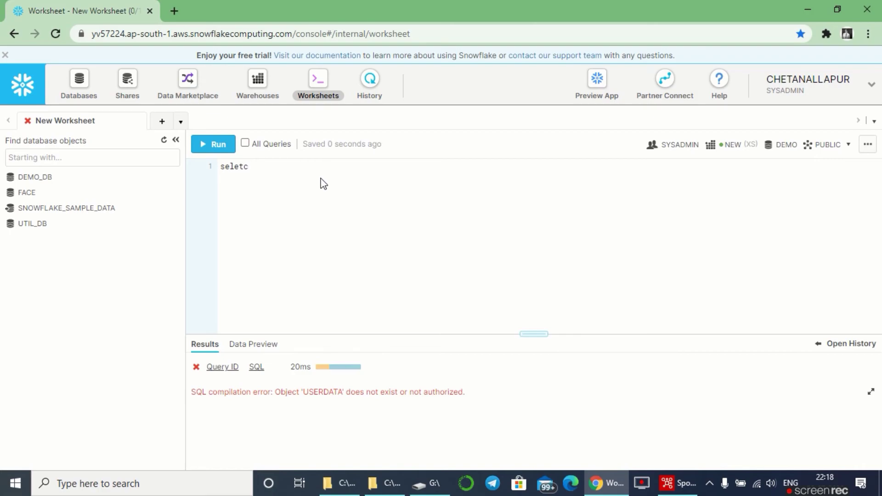
key("BackSpace")
key("BackSpace")
type("ct ")
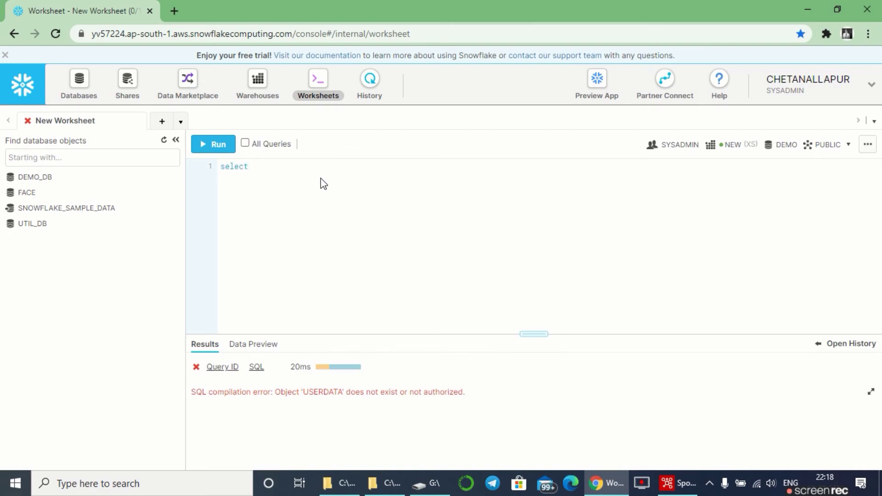
type("*")
type("users")
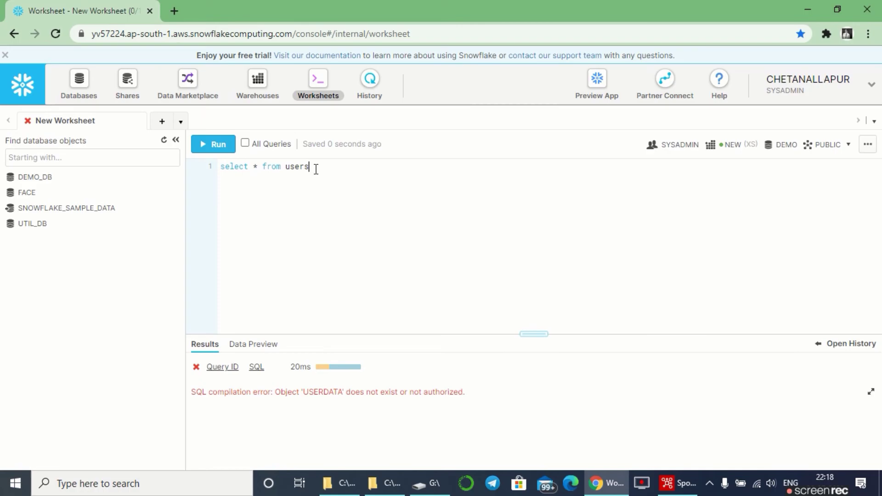
left_click_drag(312, 166, 211, 162)
- Run the users query and scroll through all 105 returned rows with AGE and Age group filled in
left_click(207, 143)
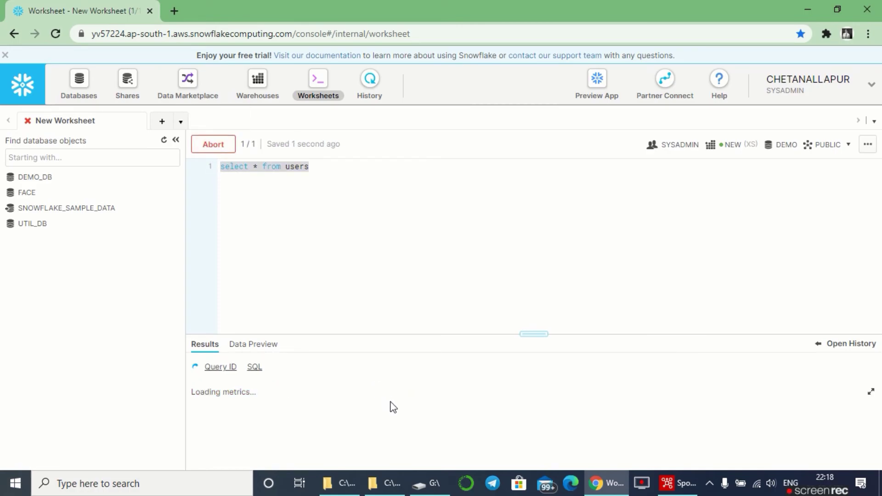
left_click(871, 391)
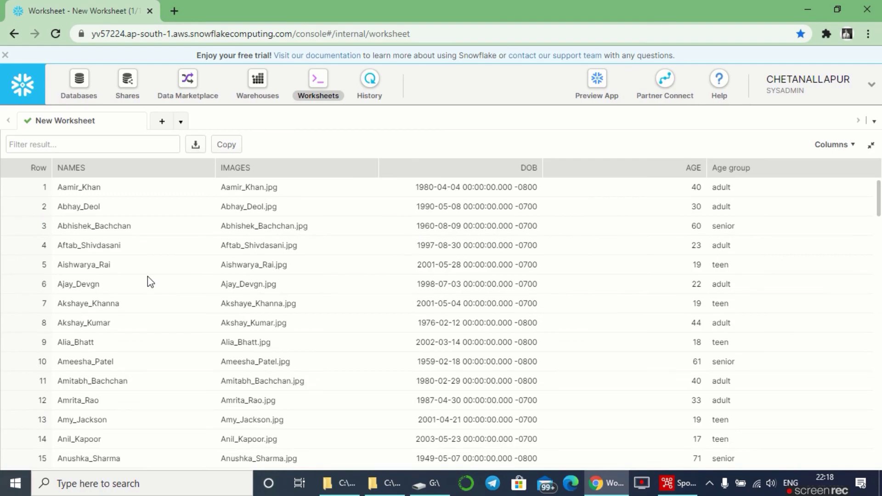
scroll(149, 281, "down", 5)
scroll(149, 278, "down", 20)
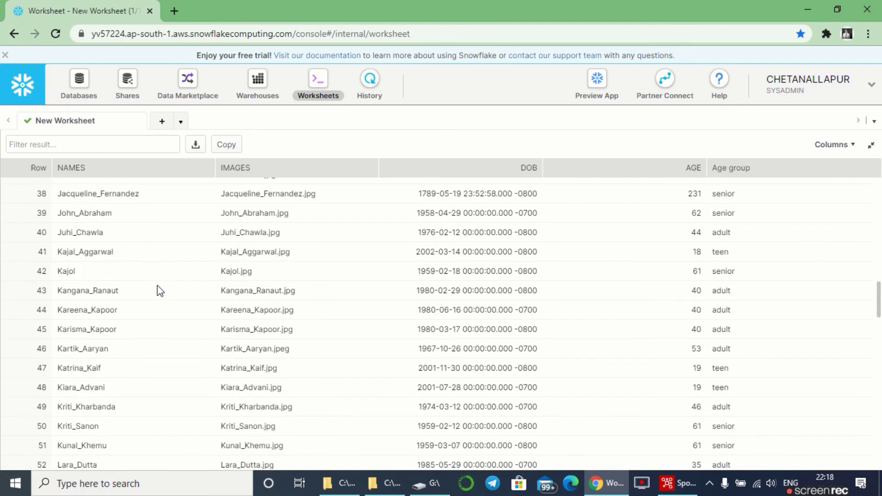
scroll(166, 316, "down", 11)
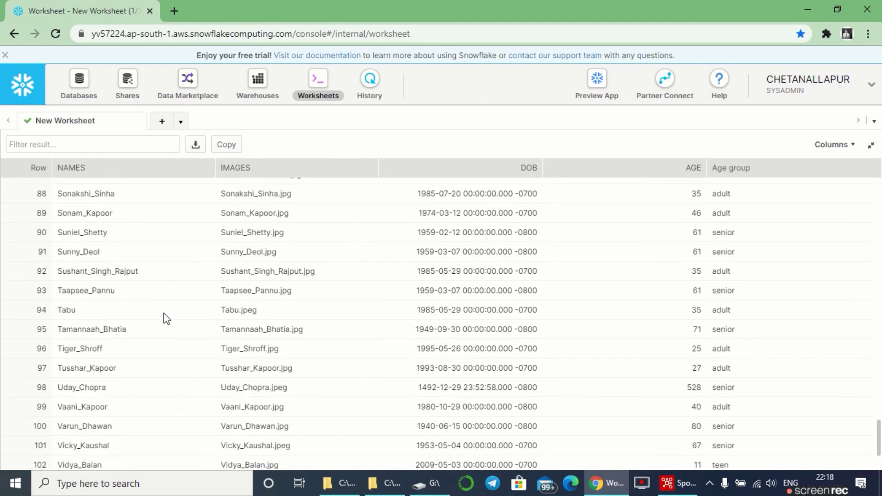
scroll(445, 317, "up", 19)
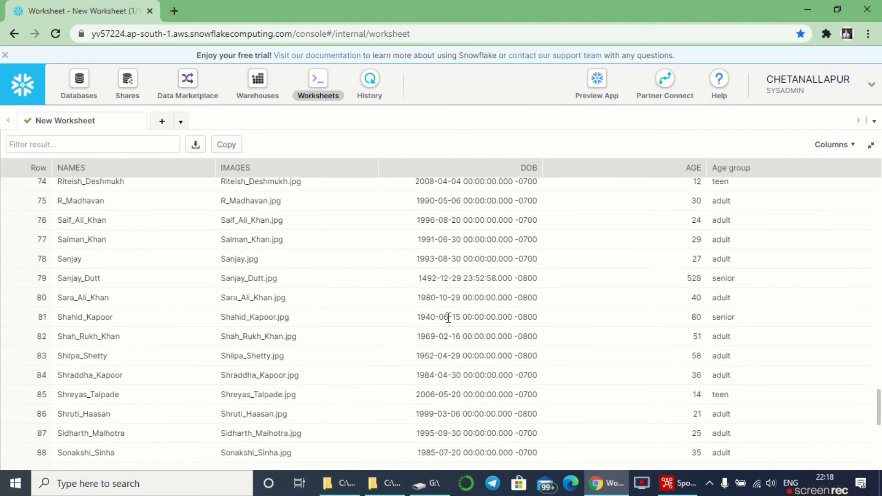
scroll(475, 312, "up", 17)
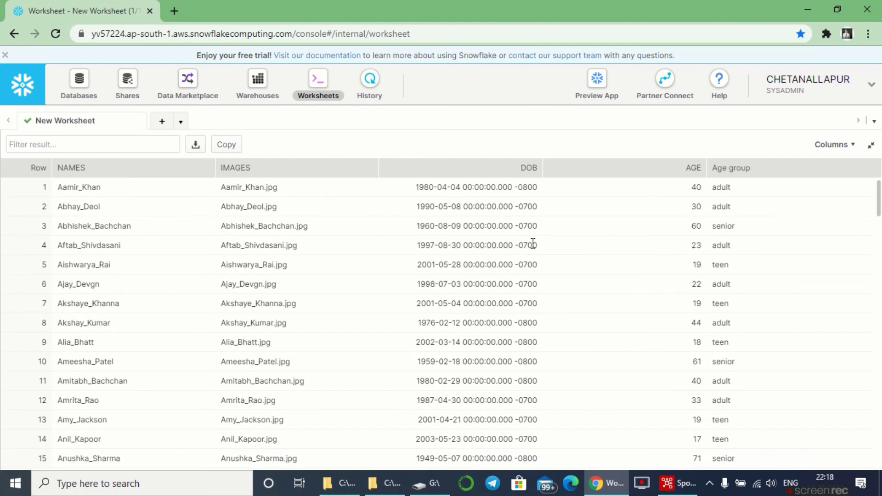
- Restore the Snowflake query editor and bring Spoon's 'final data' transformation back to the front
left_click(870, 144)
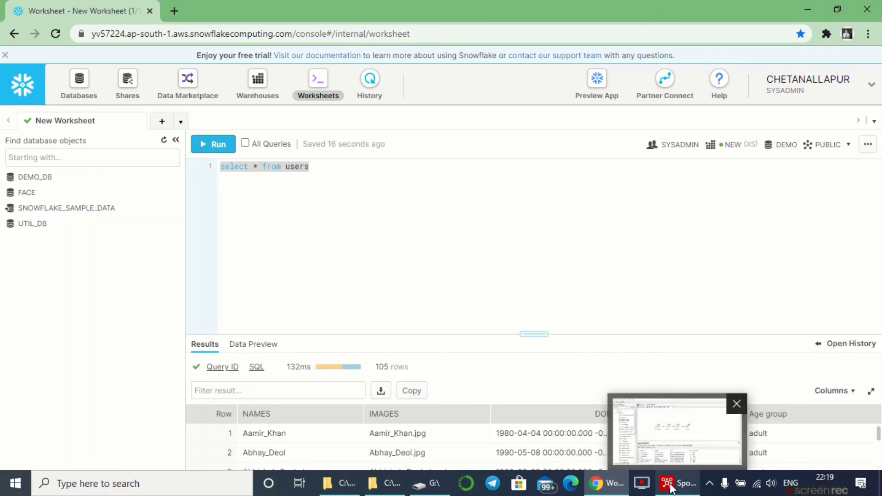
left_click(670, 488)
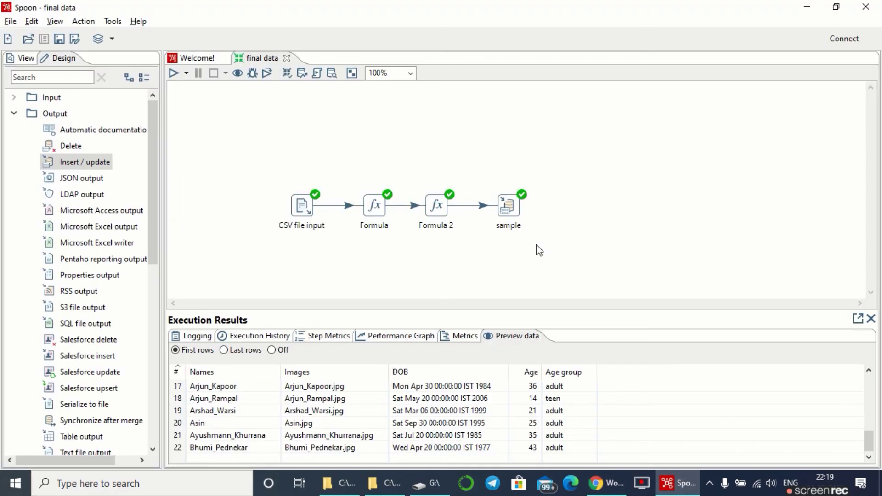